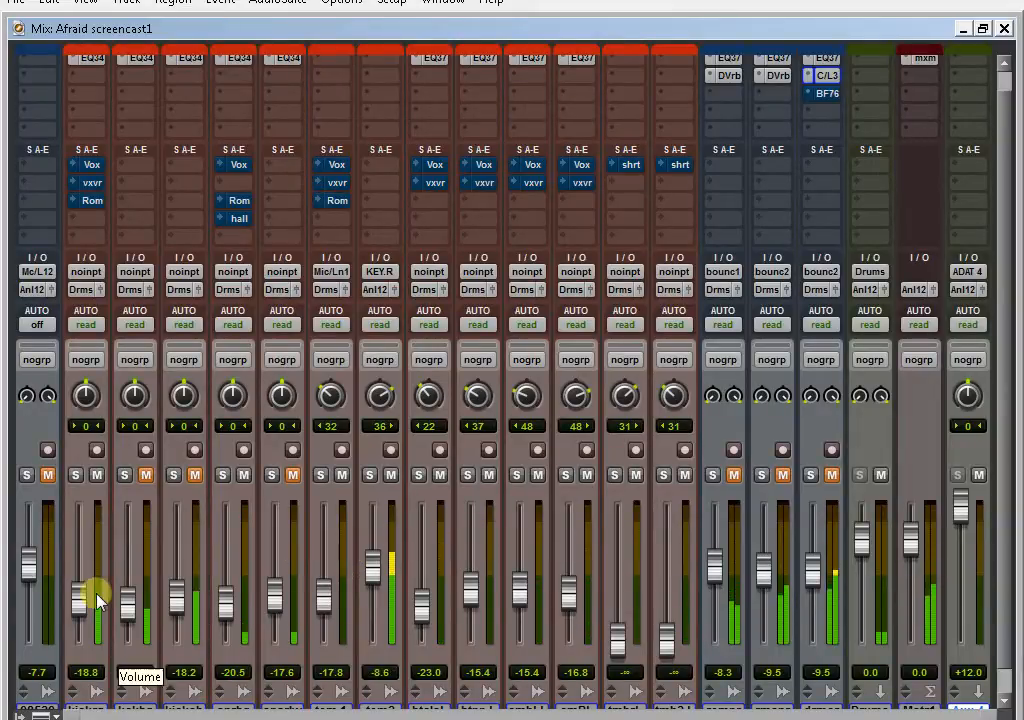
# - Unmute the kick high, kick sub and snare low tracks
pyautogui.moveTo(80, 599)
pyautogui.mouseDown()
pyautogui.moveTo(79, 557)
pyautogui.moveTo(85, 575)
pyautogui.mouseUp()
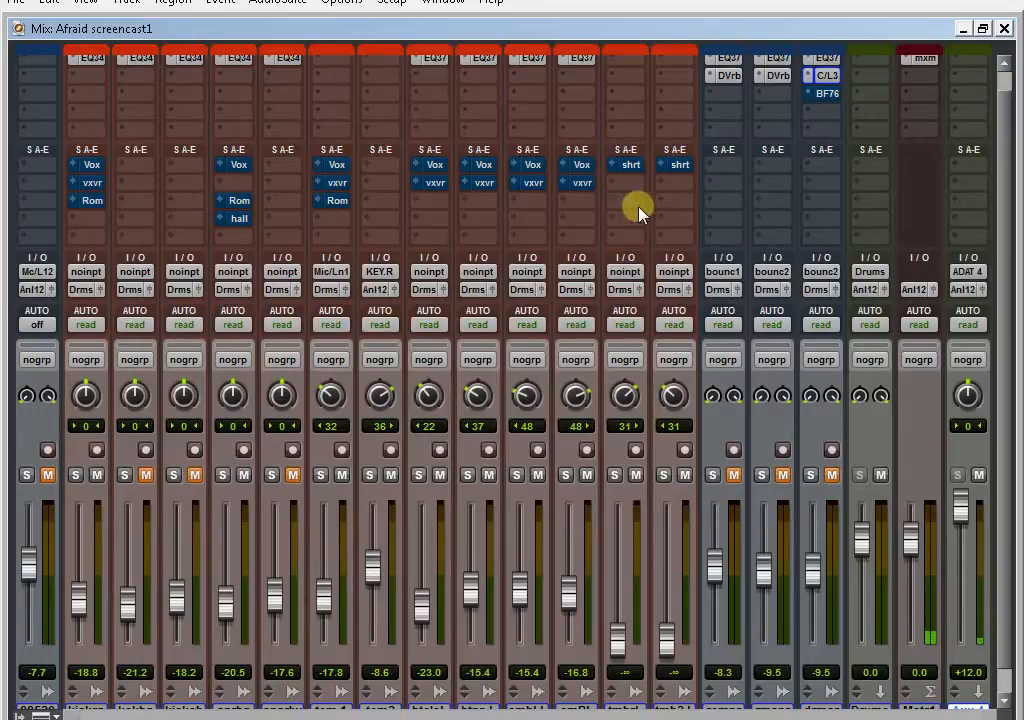
pyautogui.scroll(1, 425, 420)
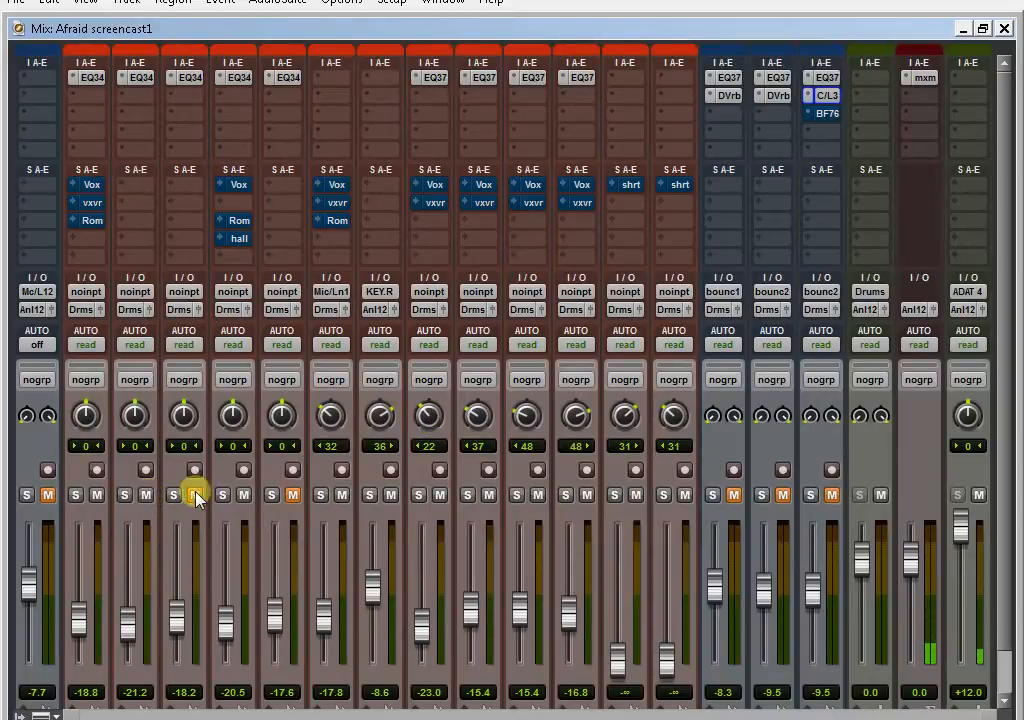
pyautogui.click(292, 494)
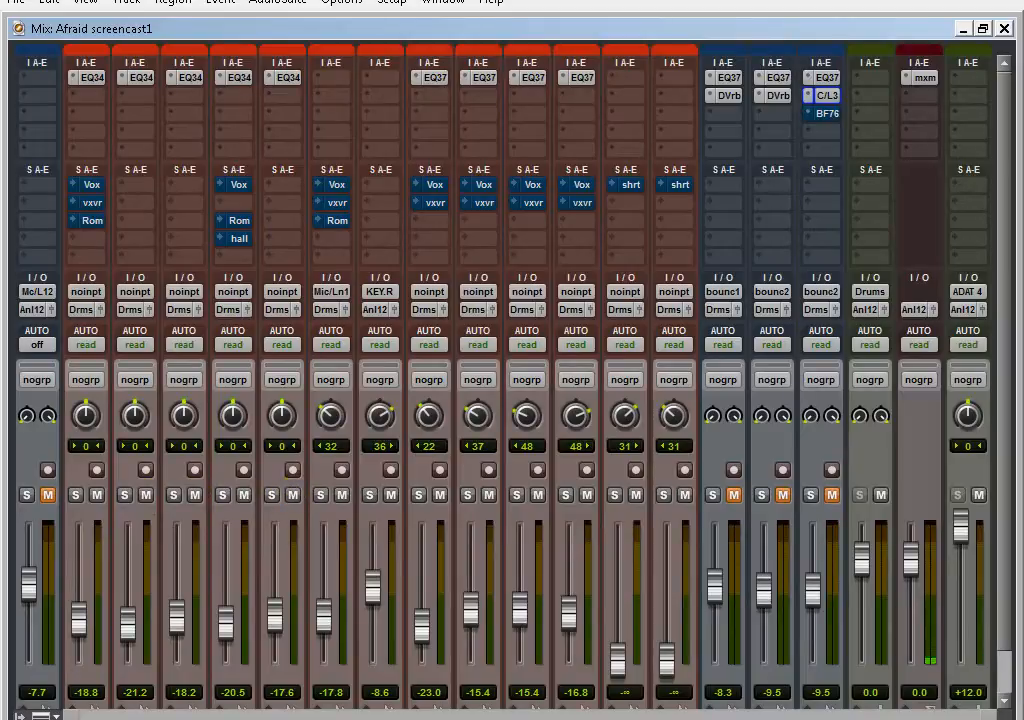
# - Activate the kick and snare mix groups, with the track and group lists hidden again when done
pyautogui.click(19, 712)
pyautogui.click(72, 706)
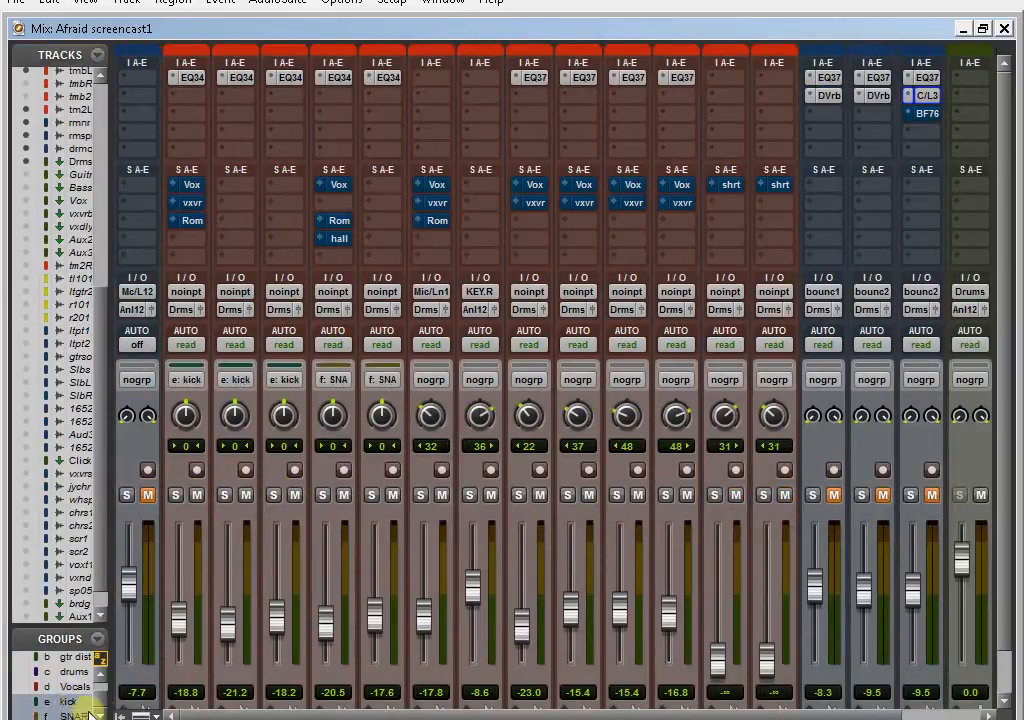
pyautogui.click(121, 714)
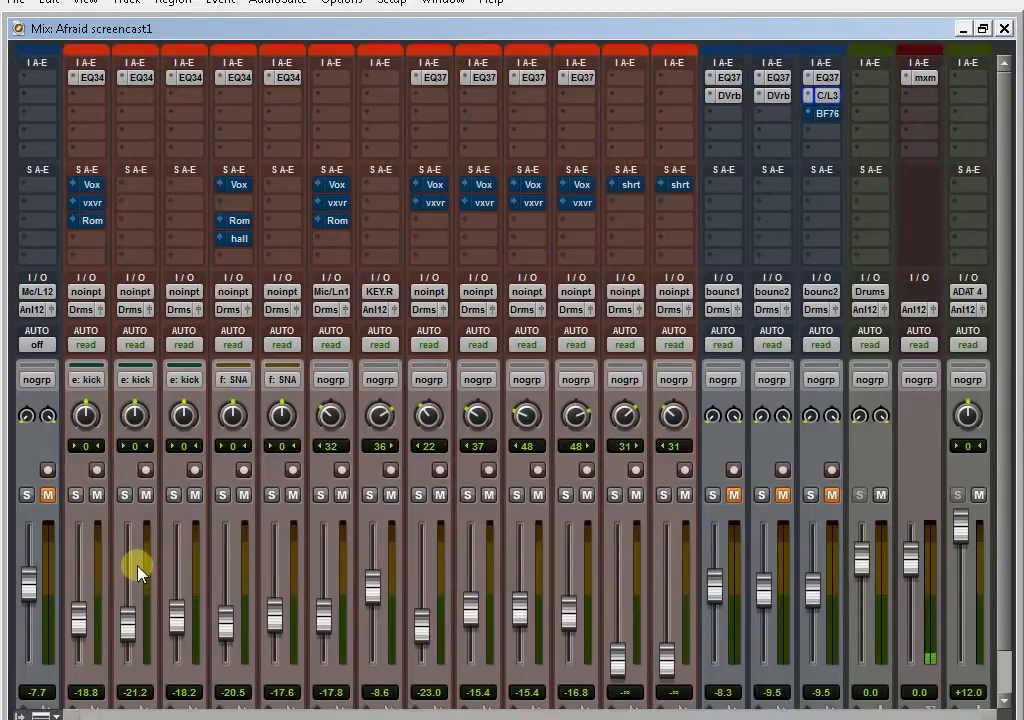
# - Review the EQ 3 4-Band settings on the kick sub, kick high and first kick tracks
pyautogui.scroll(-1, 180, 573)
pyautogui.scroll(1, 180, 573)
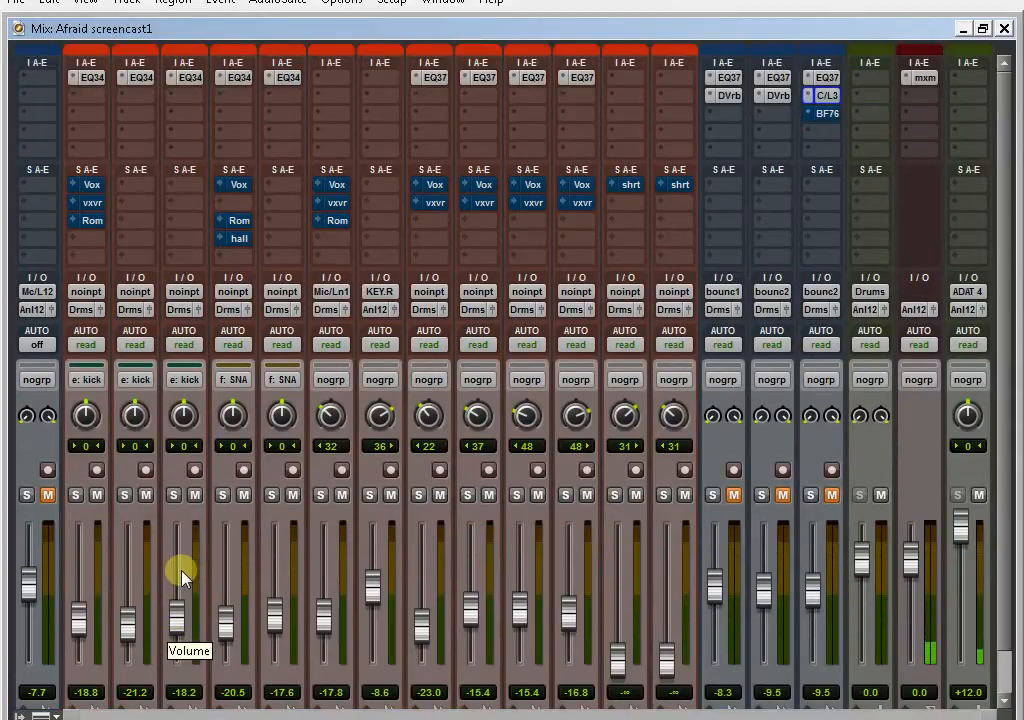
pyautogui.click(189, 78)
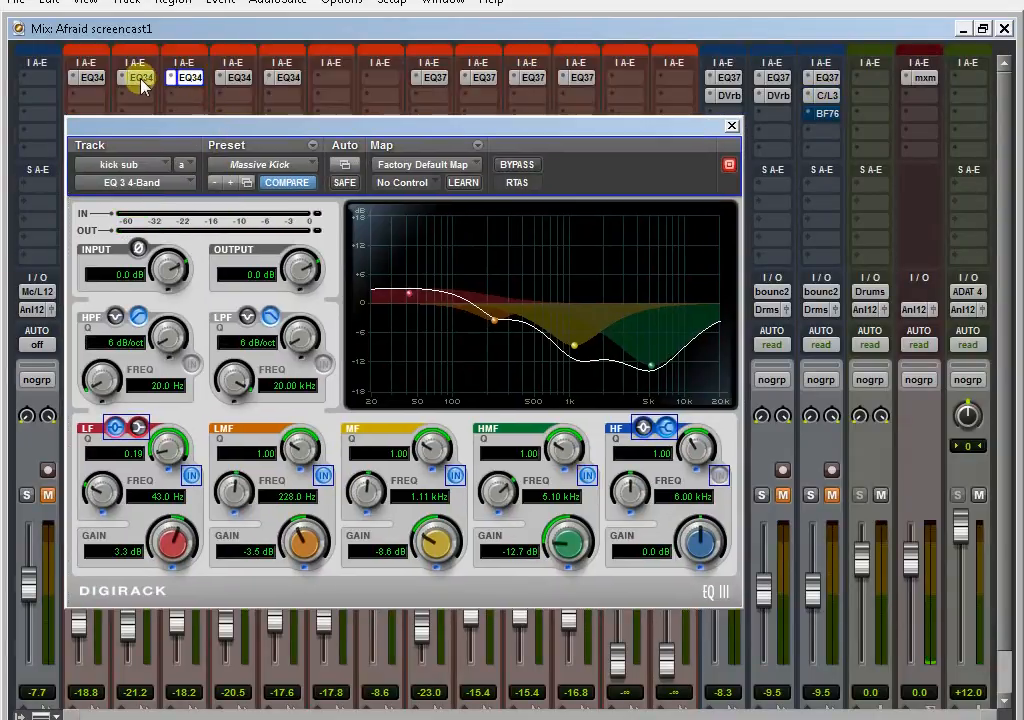
pyautogui.click(141, 79)
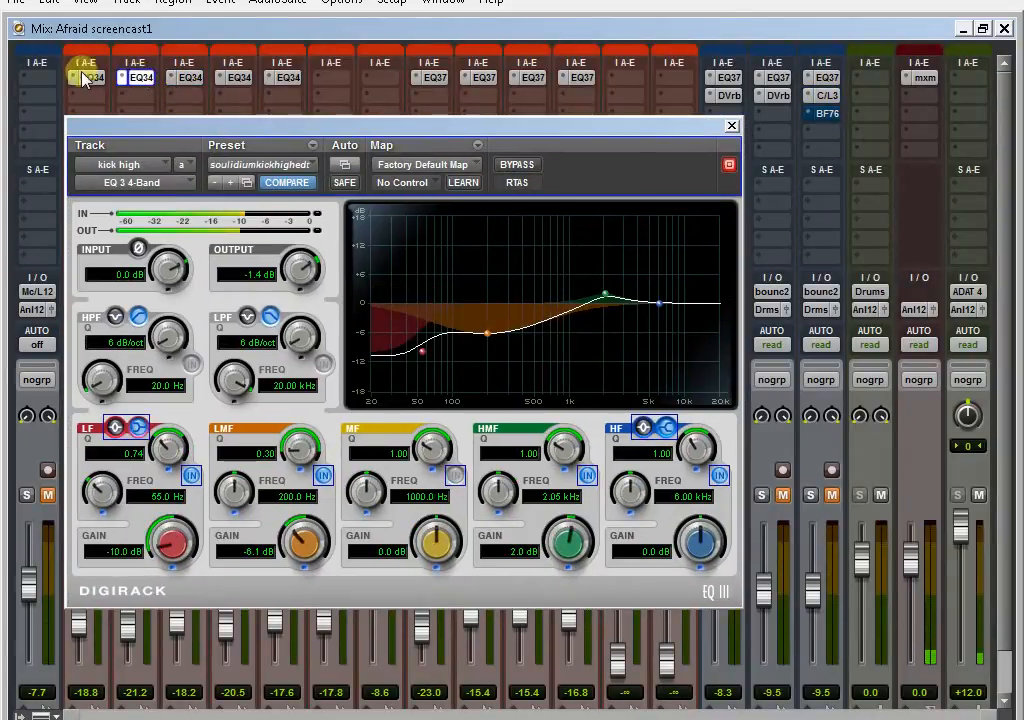
pyautogui.click(92, 79)
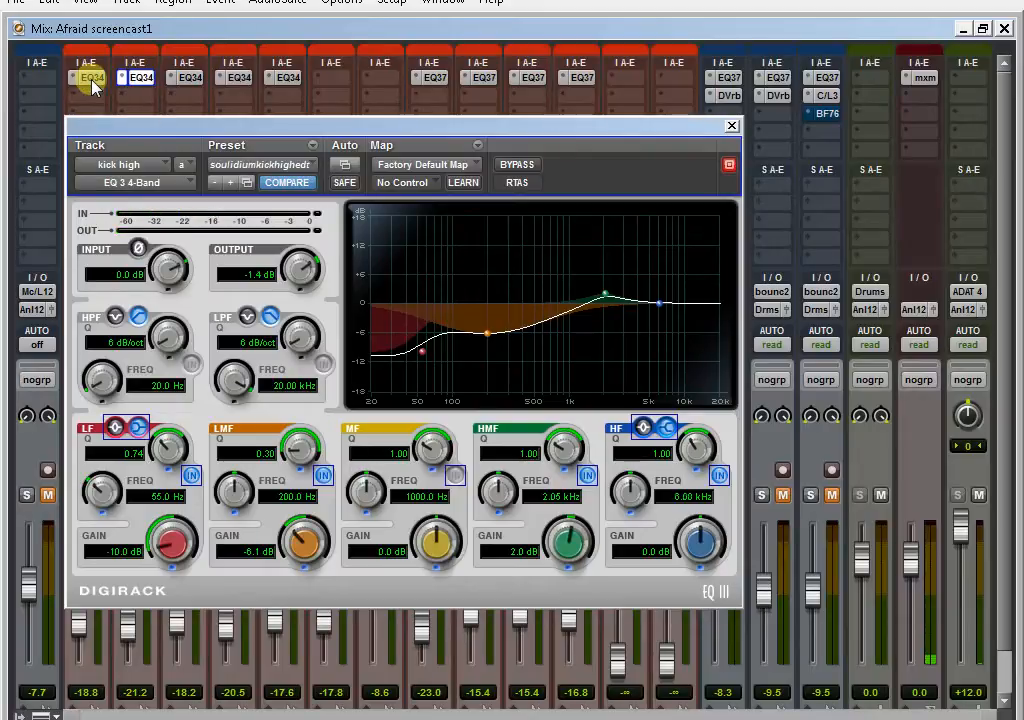
pyautogui.click(732, 127)
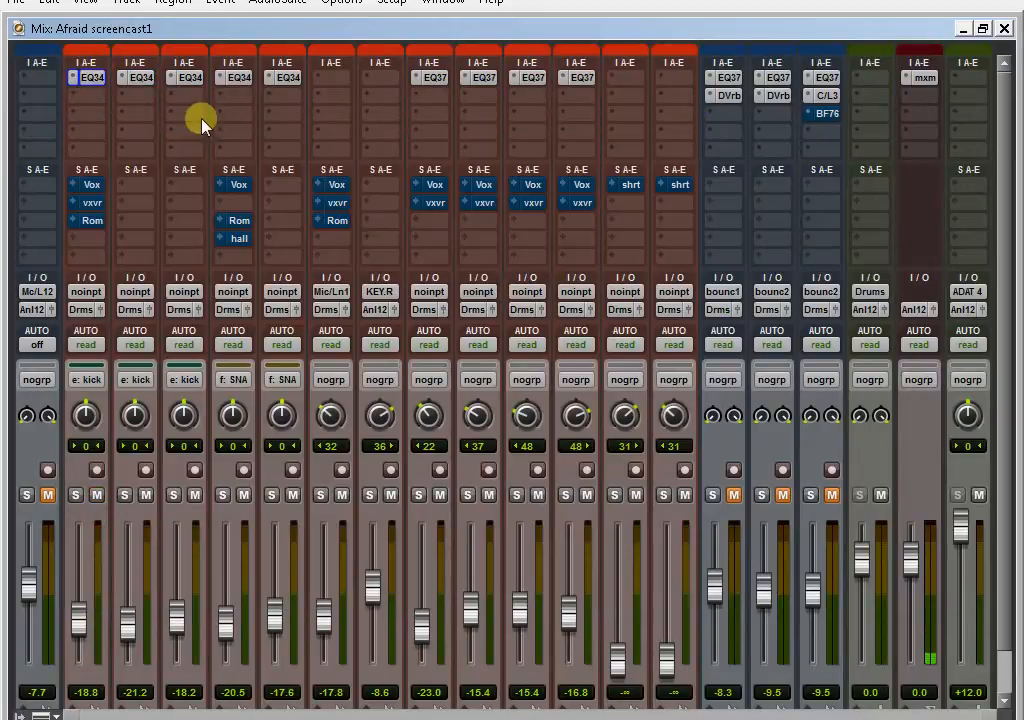
# - Review the EQ 3 4-Band curves on the snare high and snare low tracks
pyautogui.click(243, 78)
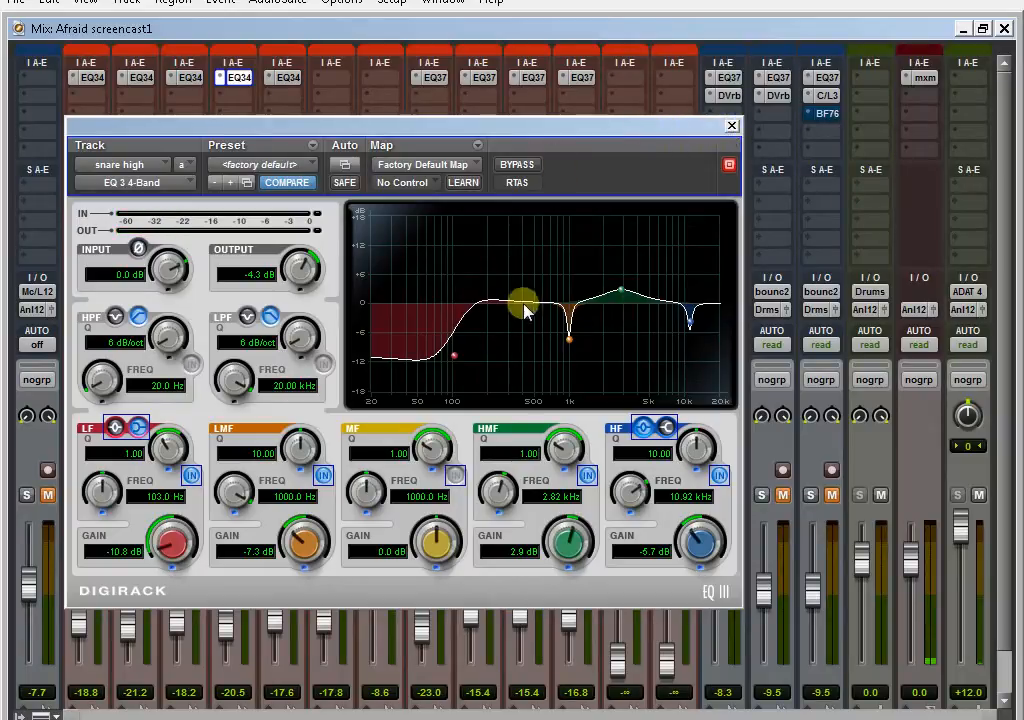
pyautogui.click(732, 126)
pyautogui.click(288, 78)
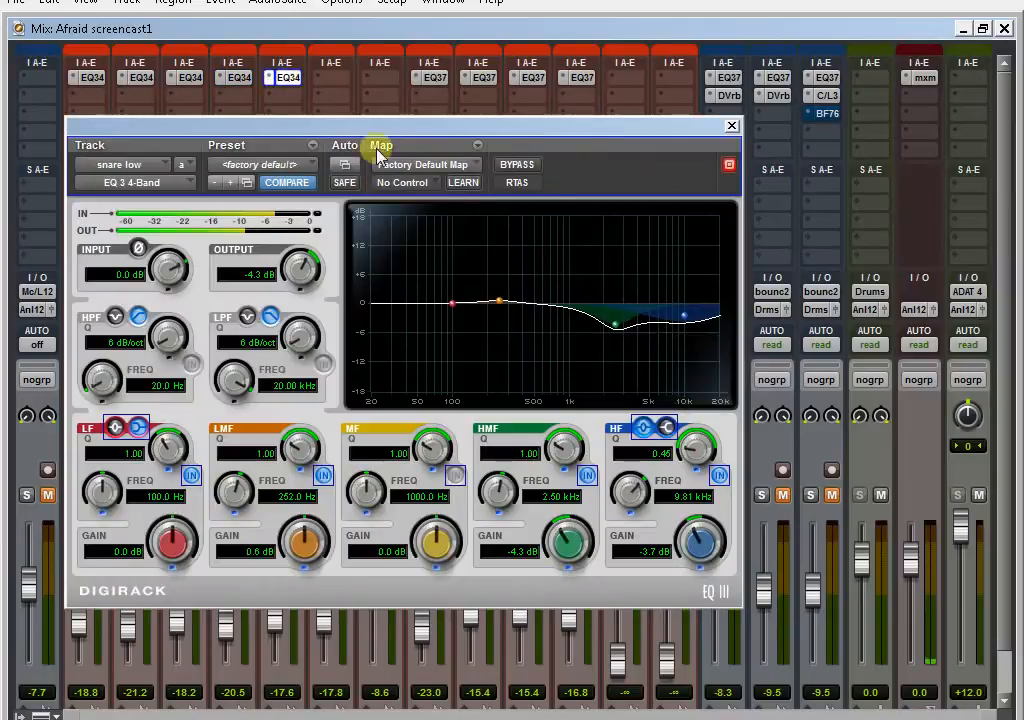
pyautogui.click(732, 126)
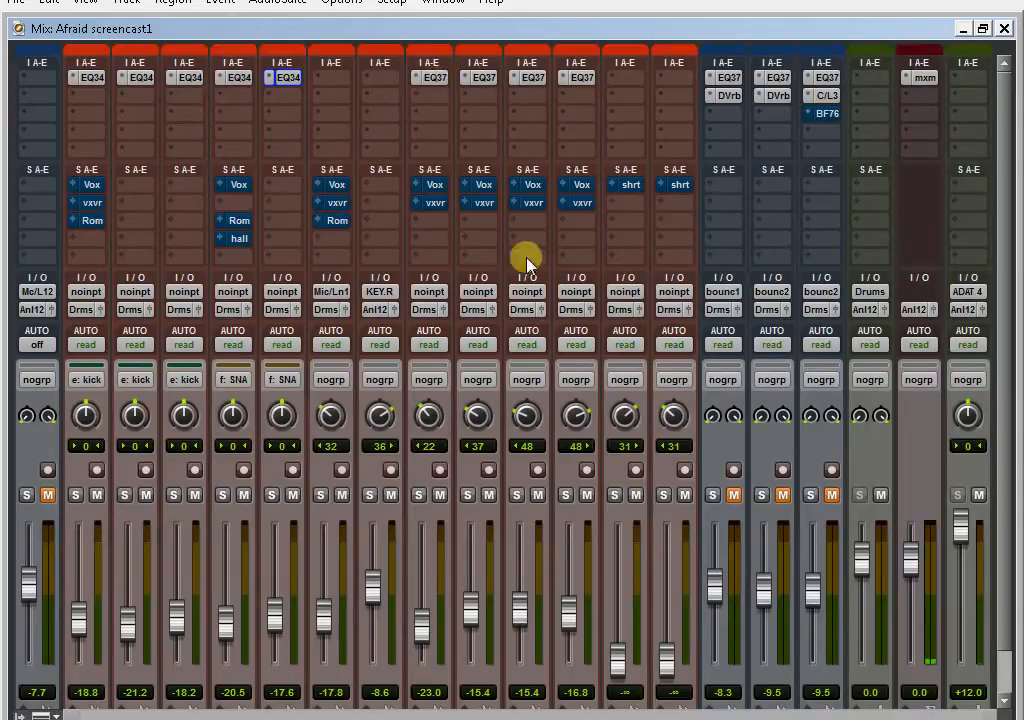
# - Examine the track names, inserts, sends, routing and levels of the tom, hi-hat, cymbal and room channels
pyautogui.scroll(-2, 525, 331)
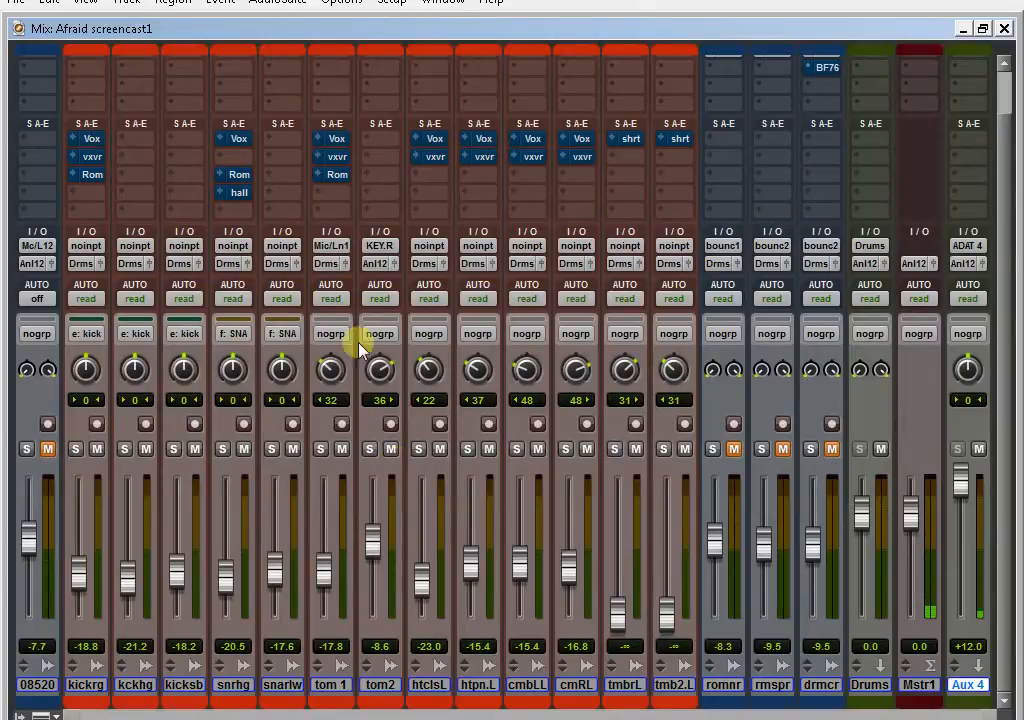
pyautogui.scroll(2, 390, 303)
pyautogui.scroll(-2, 390, 303)
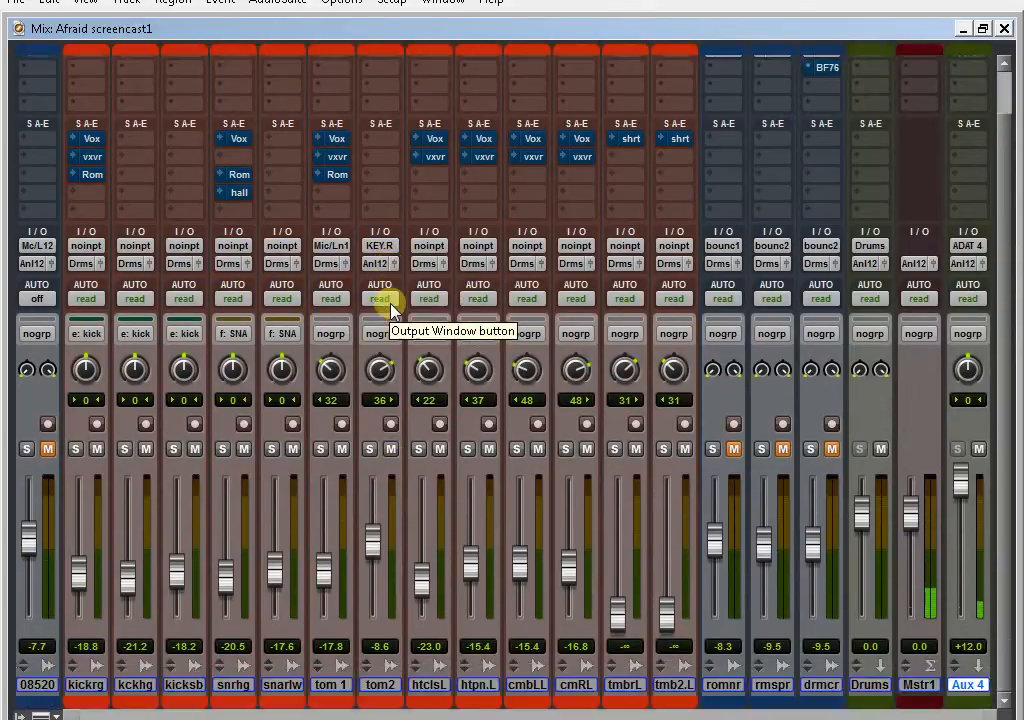
pyautogui.scroll(2, 390, 303)
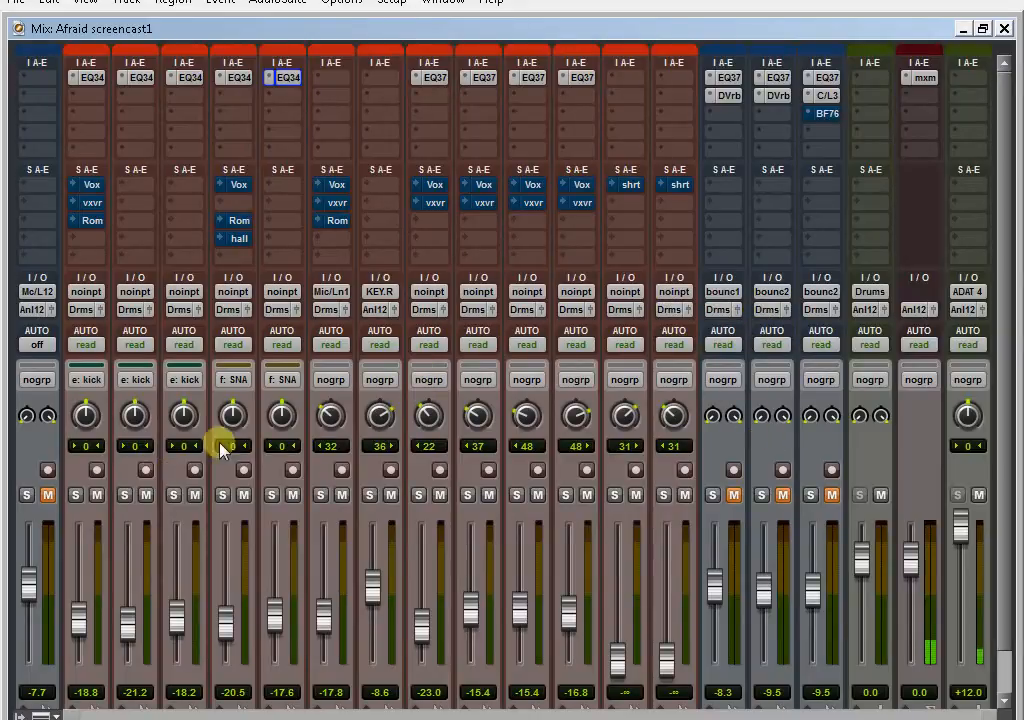
pyautogui.scroll(-2, 168, 492)
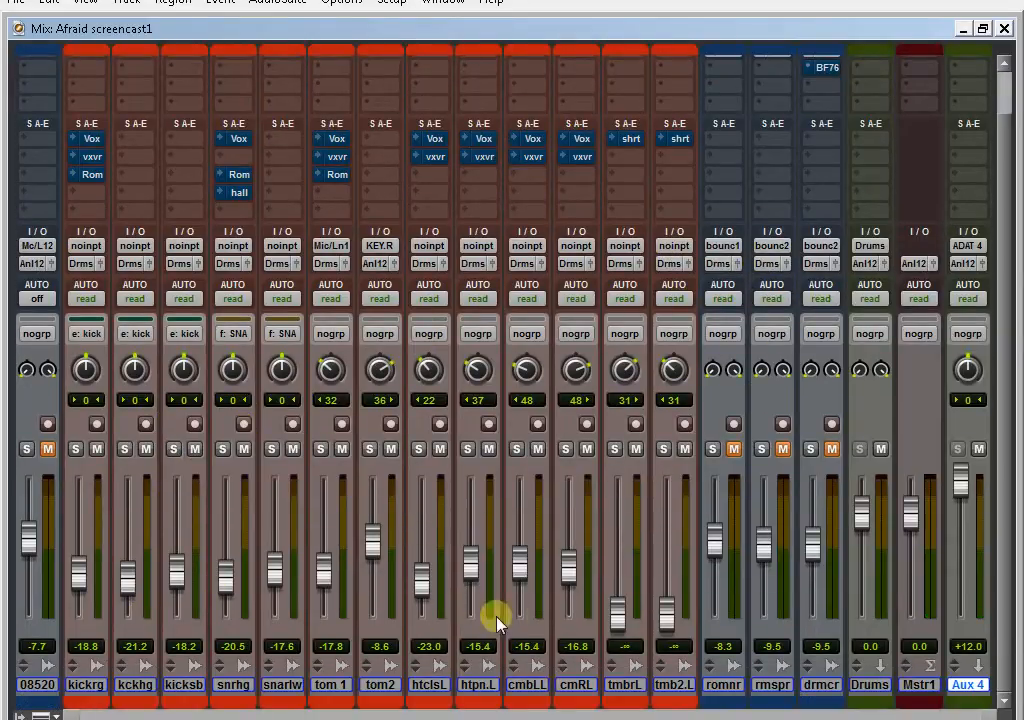
pyautogui.scroll(2, 490, 580)
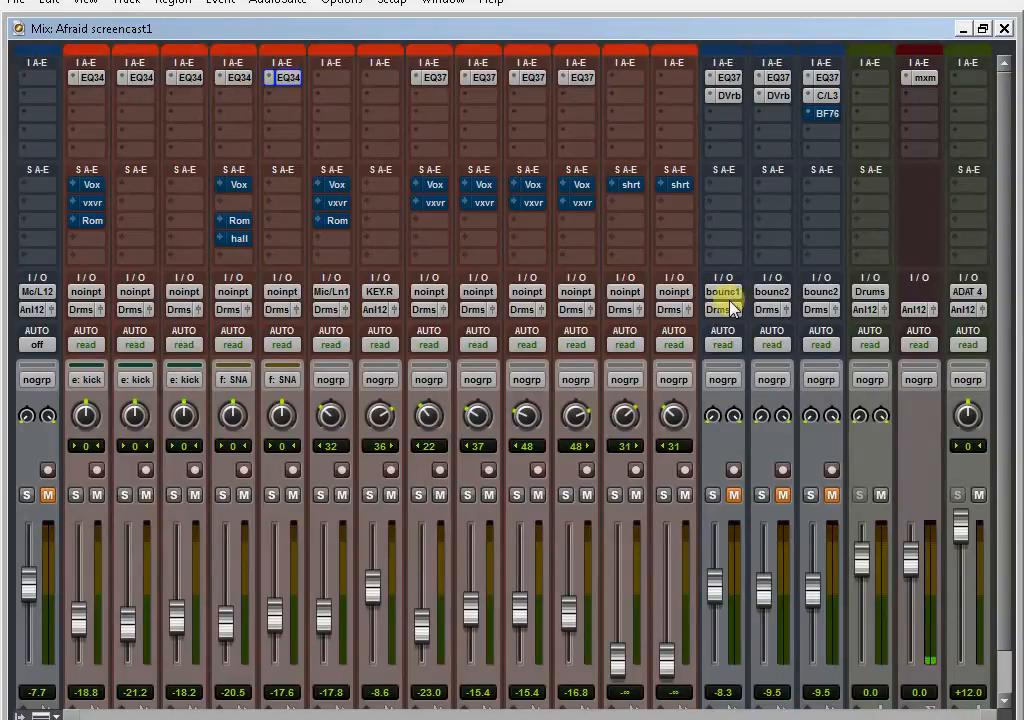
pyautogui.scroll(-2, 728, 303)
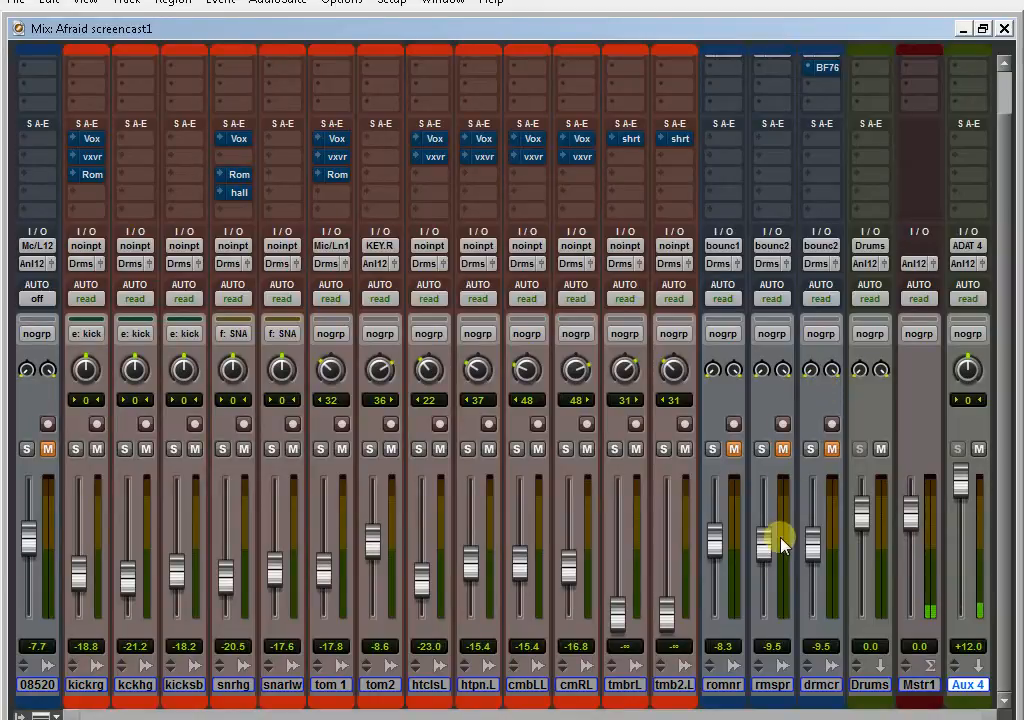
# - Solo and unmute the room near track with its EQ and D-Verb inserts bypassed
pyautogui.scroll(2, 777, 542)
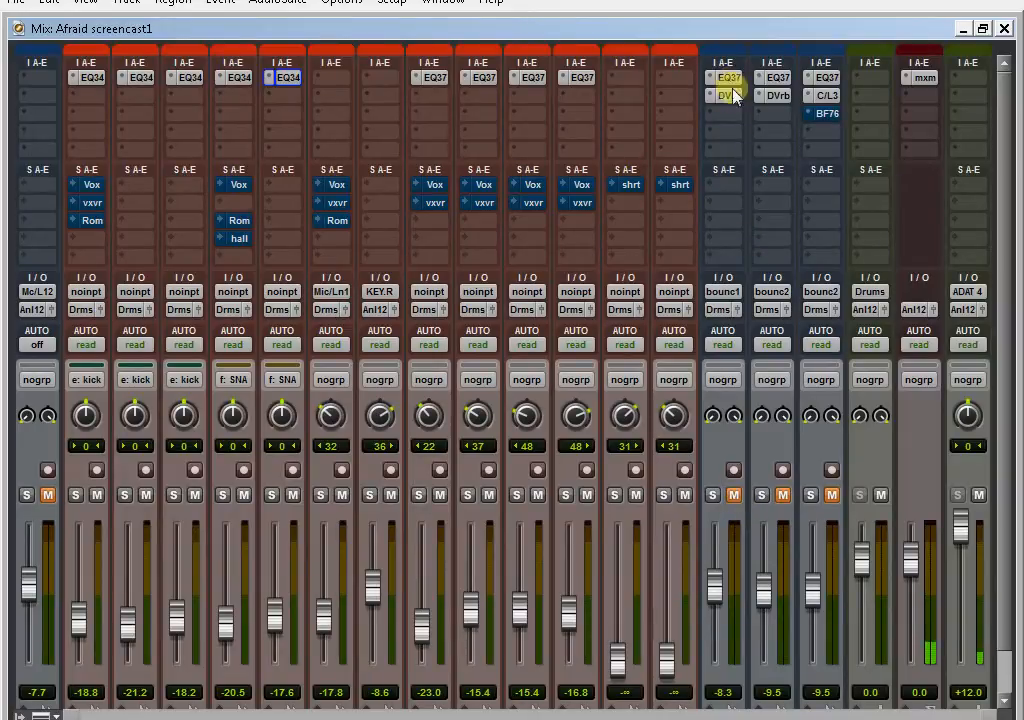
pyautogui.click(712, 495)
pyautogui.click(734, 495)
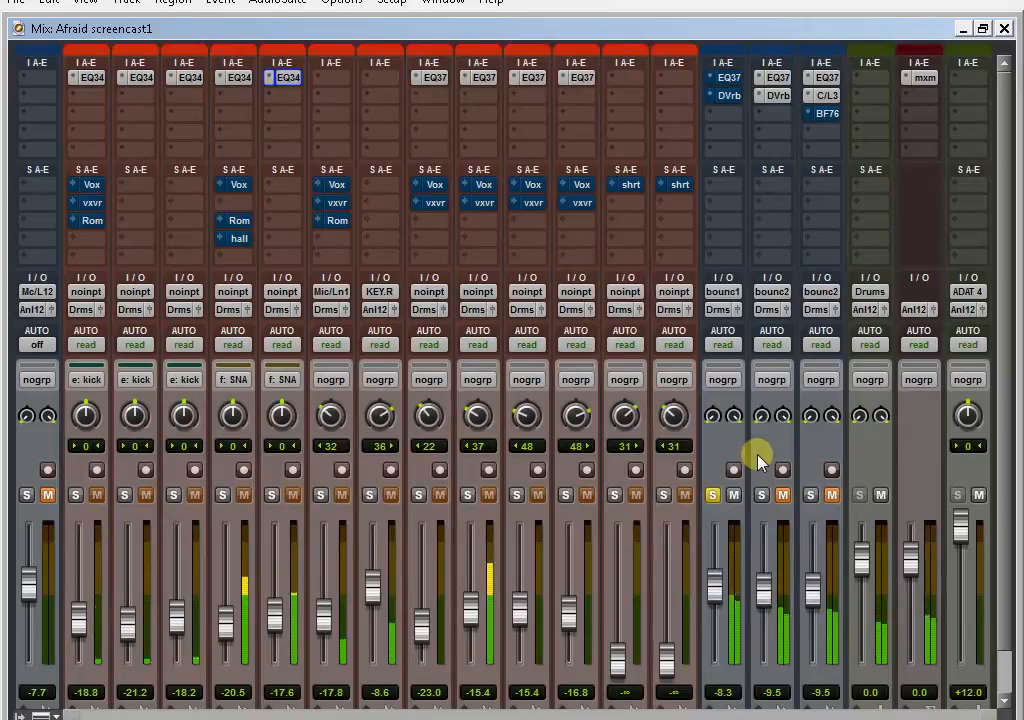
# - Activate the bypassed EQ 3 7-Band on the room near track and place its window clear of the room channels
pyautogui.click(724, 78)
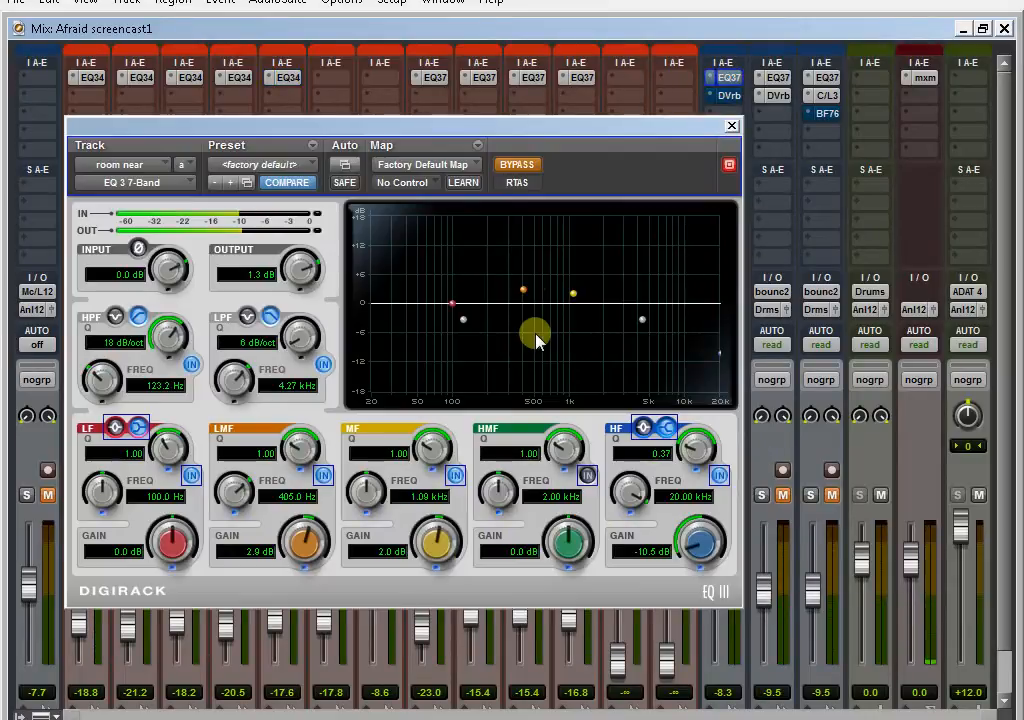
pyautogui.click(516, 166)
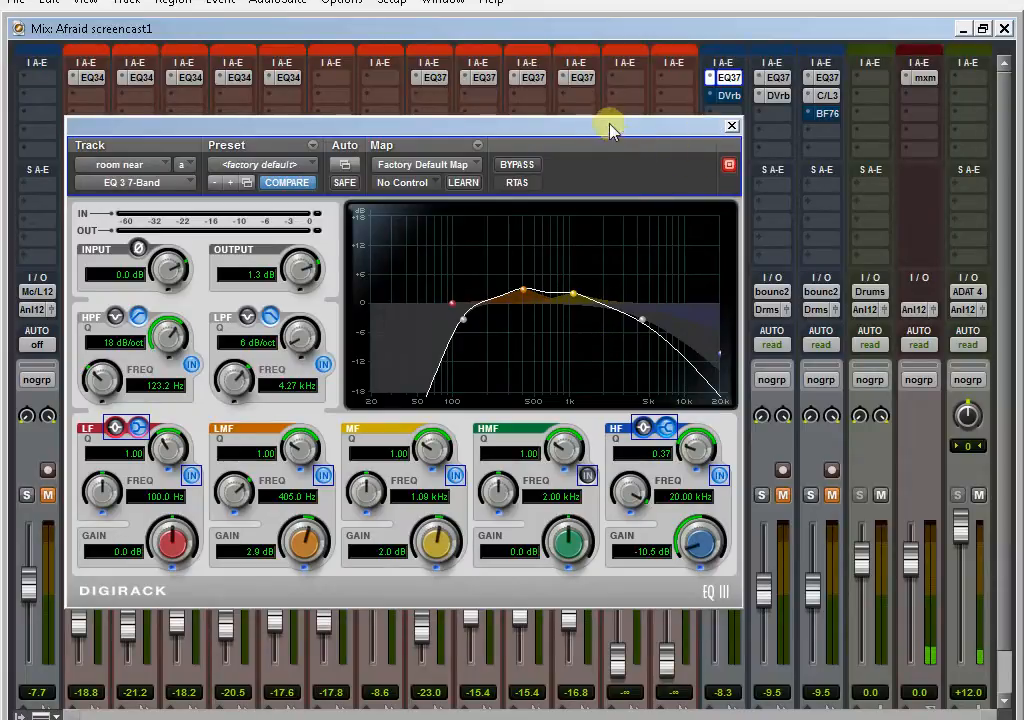
pyautogui.moveTo(610, 128); pyautogui.dragTo(568, 50)
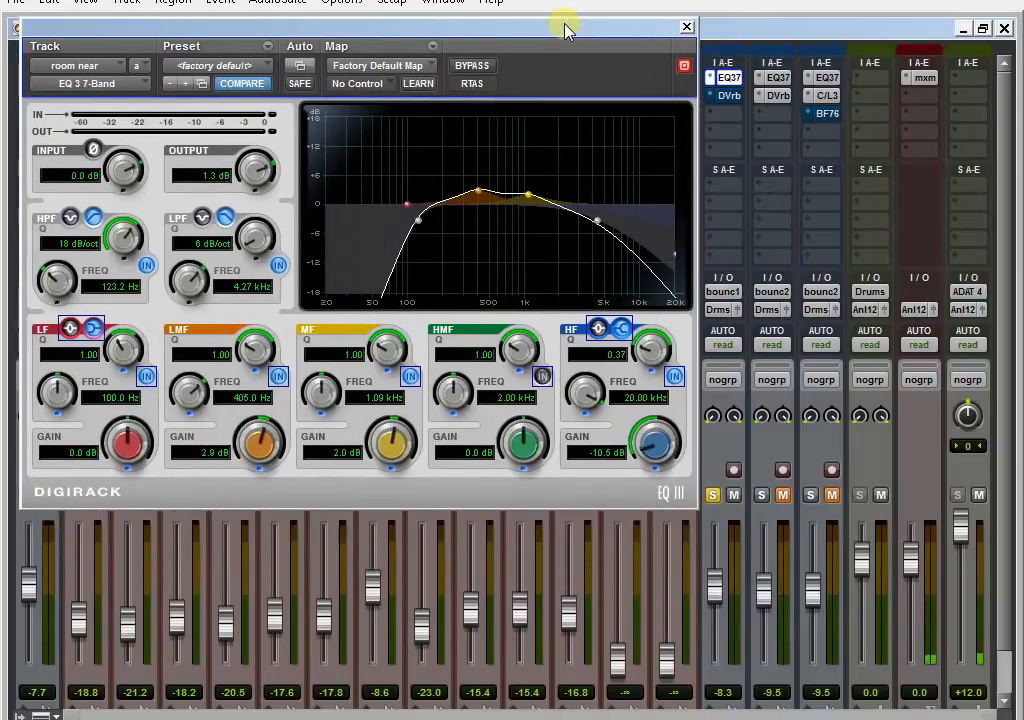
pyautogui.moveTo(564, 26); pyautogui.dragTo(566, 56)
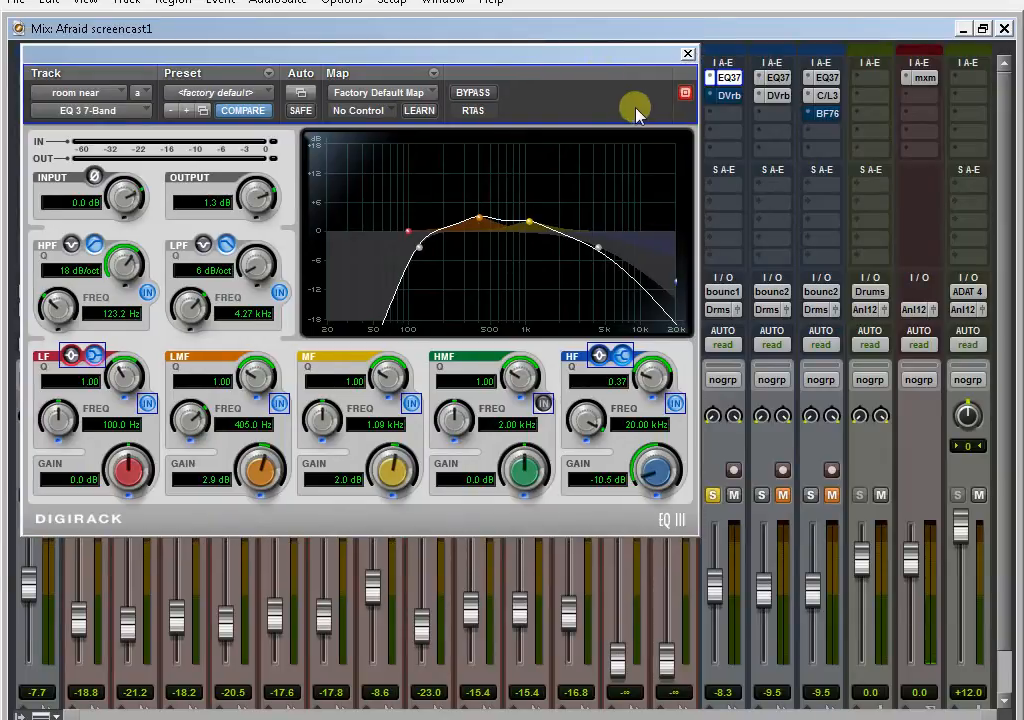
# - Compare the room near sound with its 7-band EQ bypassed and active, leaving the EQ active
pyautogui.click(474, 93)
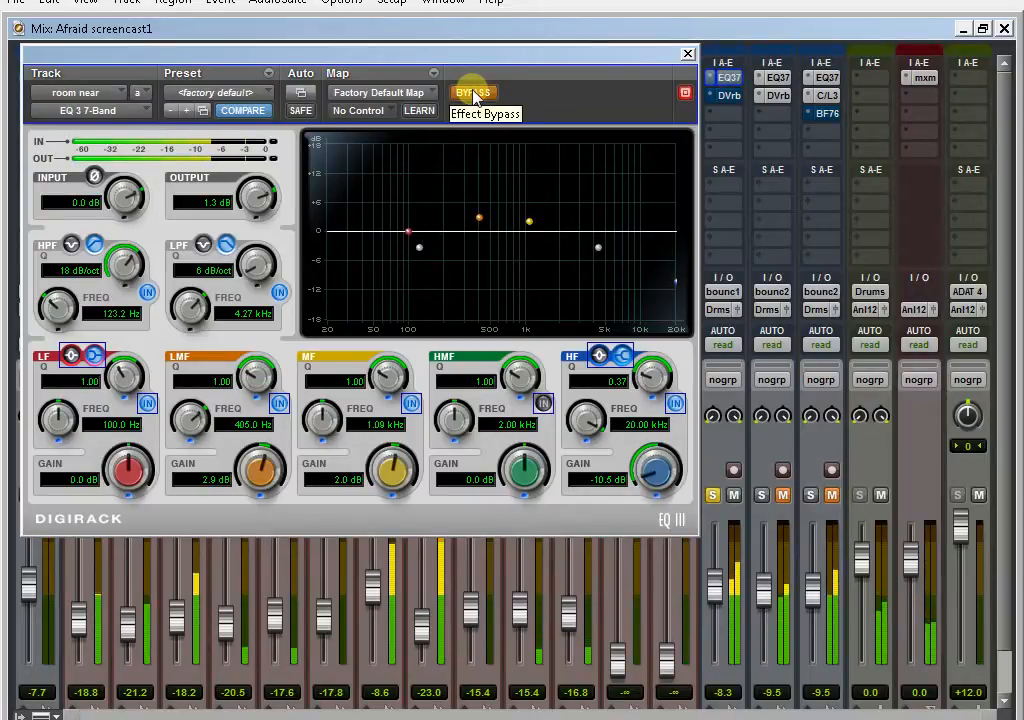
pyautogui.click(474, 93)
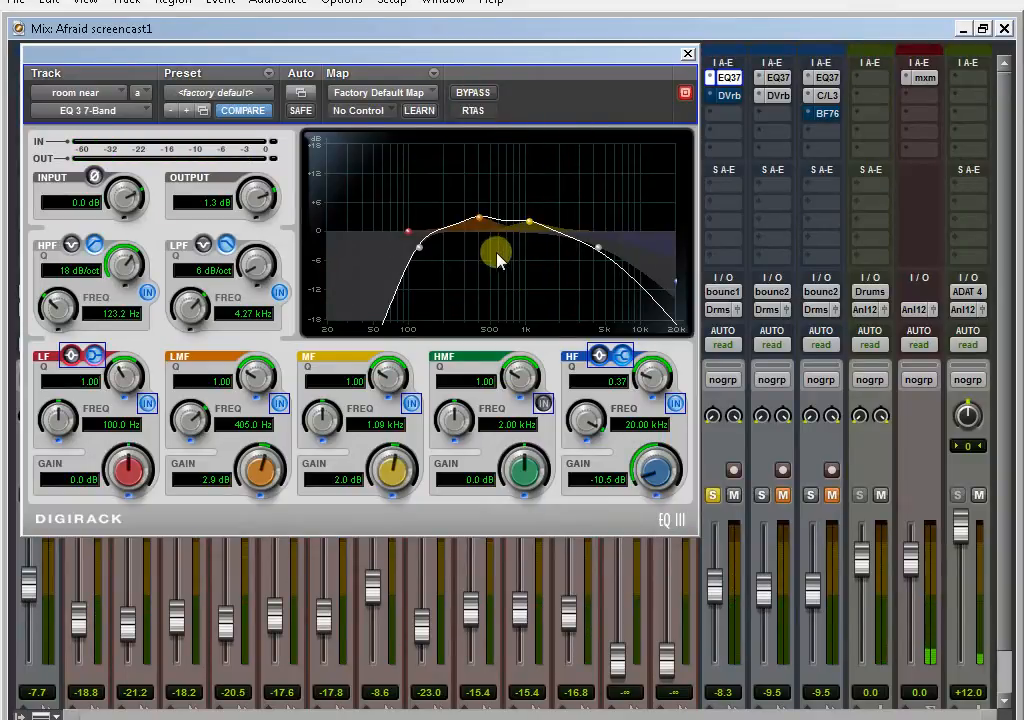
pyautogui.click(476, 93)
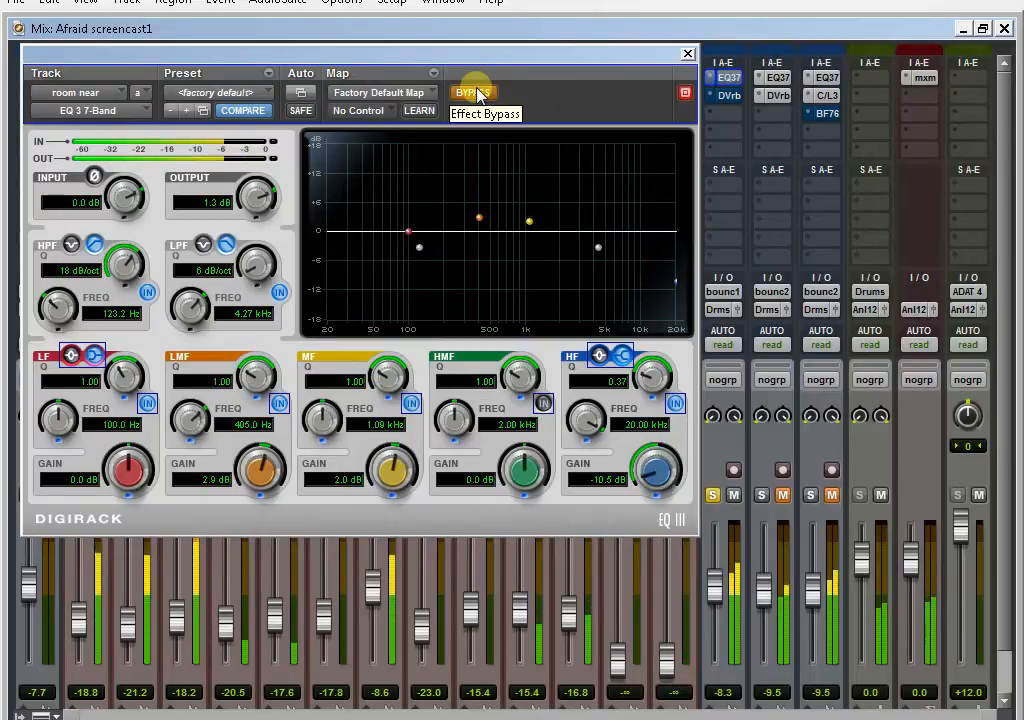
pyautogui.click(476, 93)
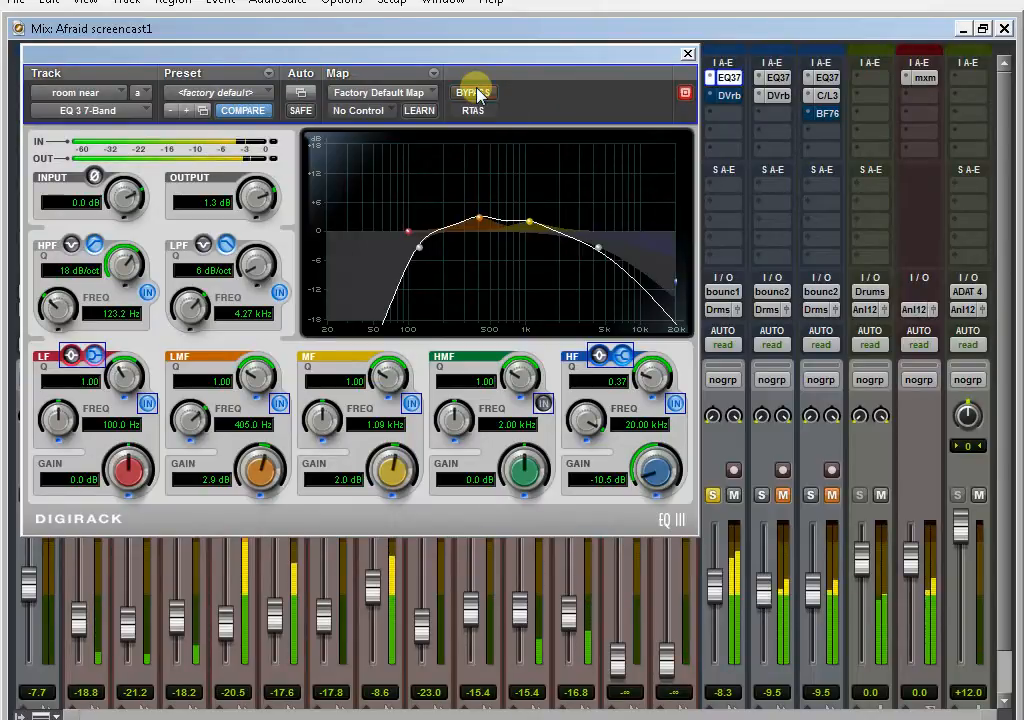
# - Activate the D-Verb on the room near track and set its mix to 68%
pyautogui.click(727, 94)
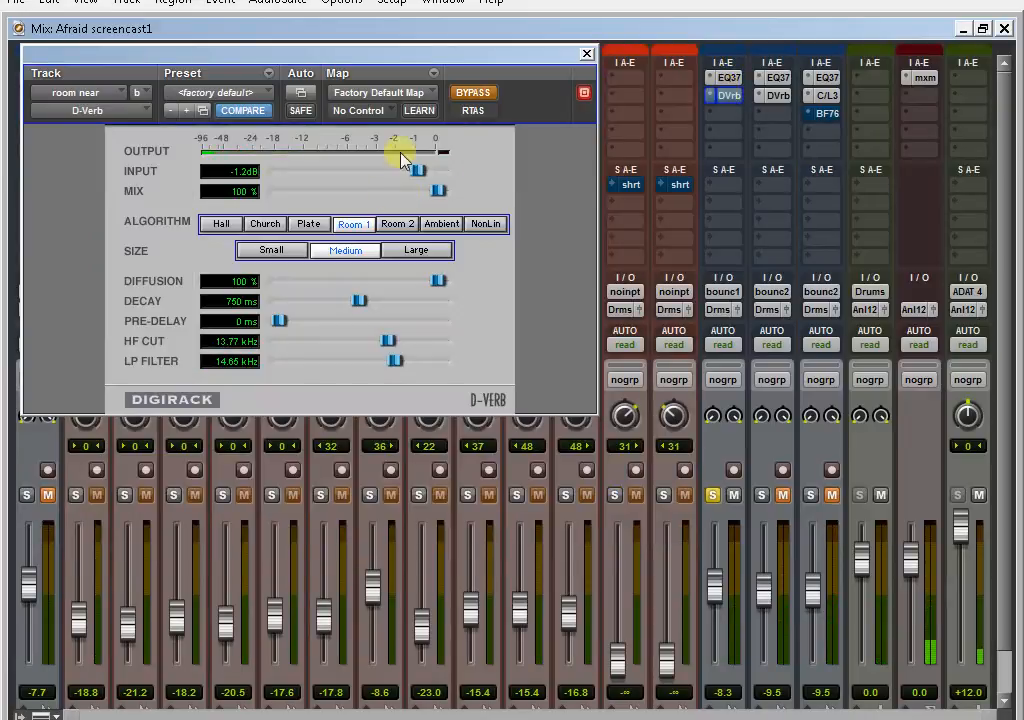
pyautogui.moveTo(373, 50); pyautogui.dragTo(420, 121)
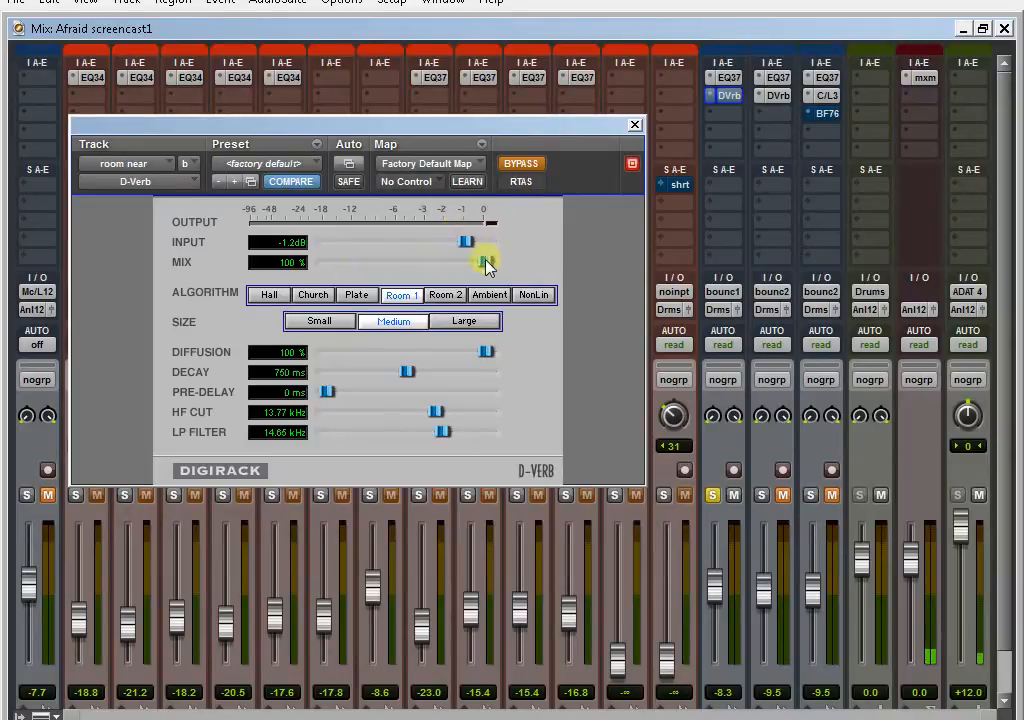
pyautogui.click(530, 170)
pyautogui.moveTo(486, 262); pyautogui.dragTo(438, 265)
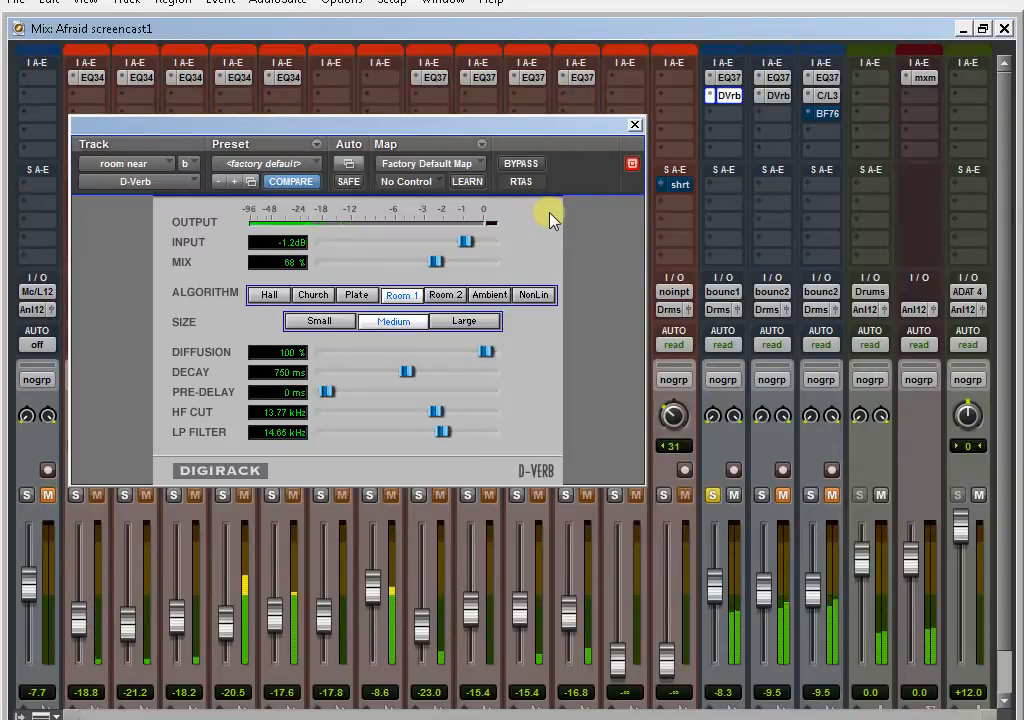
# - Compare the room near sound with the D-Verb bypassed and active, leaving it active with its window closed
pyautogui.click(515, 165)
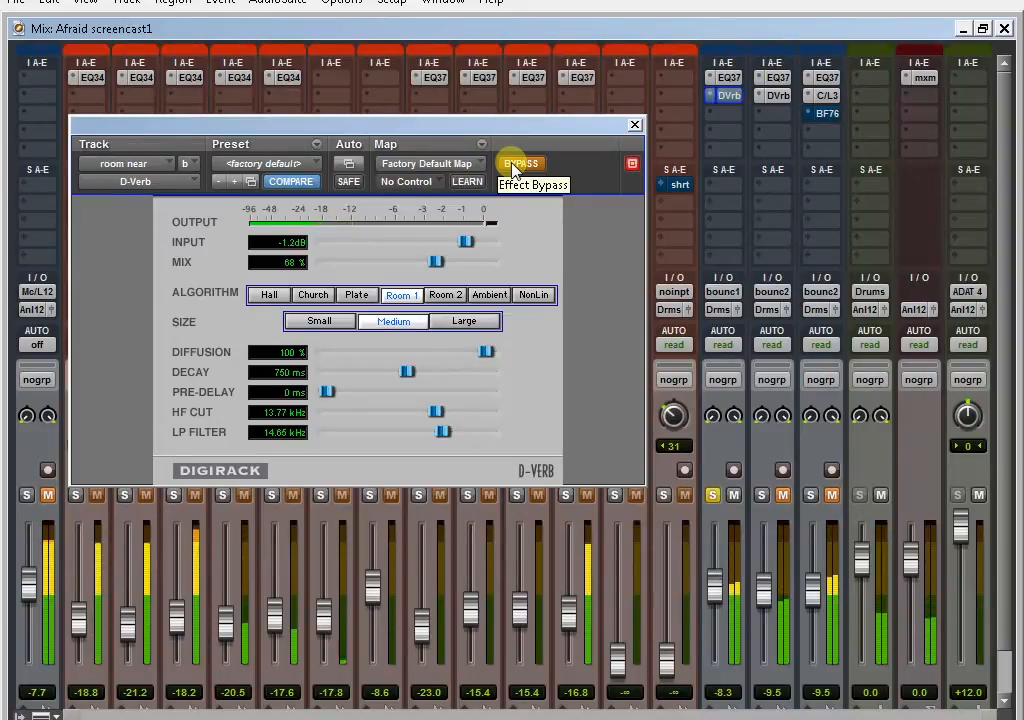
pyautogui.click(515, 165)
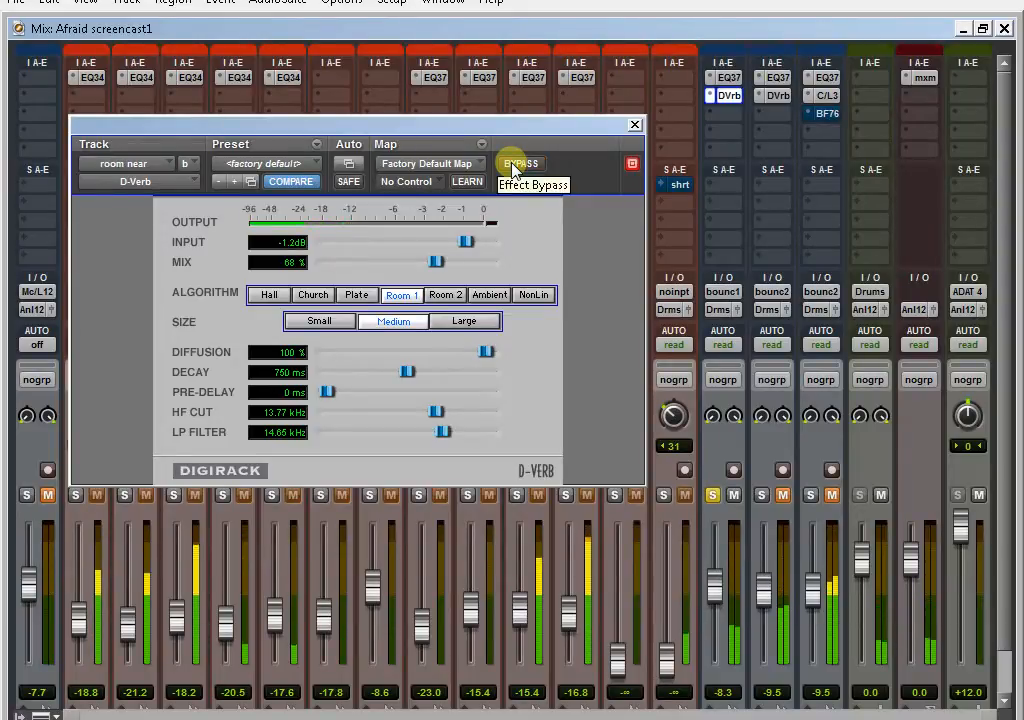
pyautogui.click(634, 125)
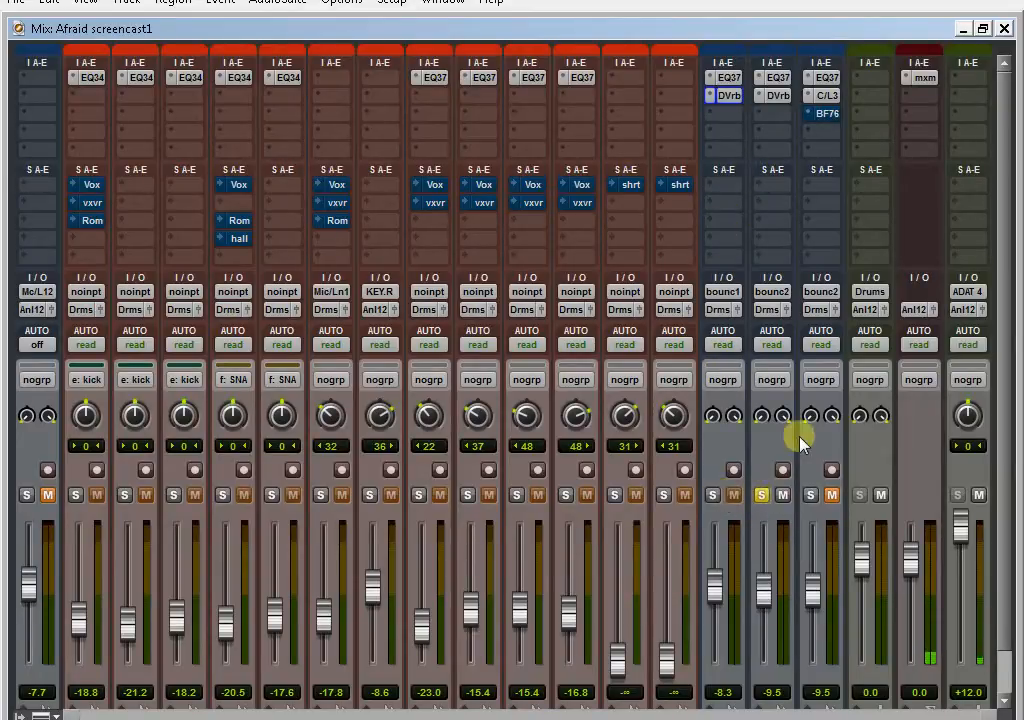
# - With the D-Verb bypassed, compare the room spread sound with its EQ 3 7-Band bypassed and active, and review the room near EQ curve
pyautogui.click(777, 78)
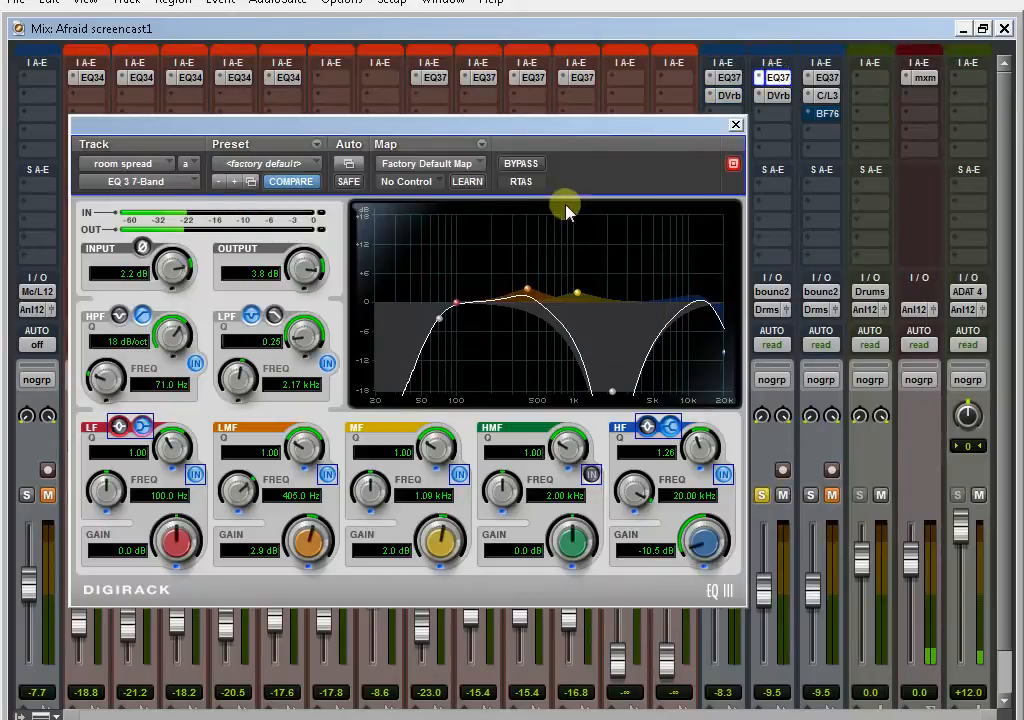
pyautogui.keyDown('ctrl'); pyautogui.click(785, 95); pyautogui.keyUp('ctrl')
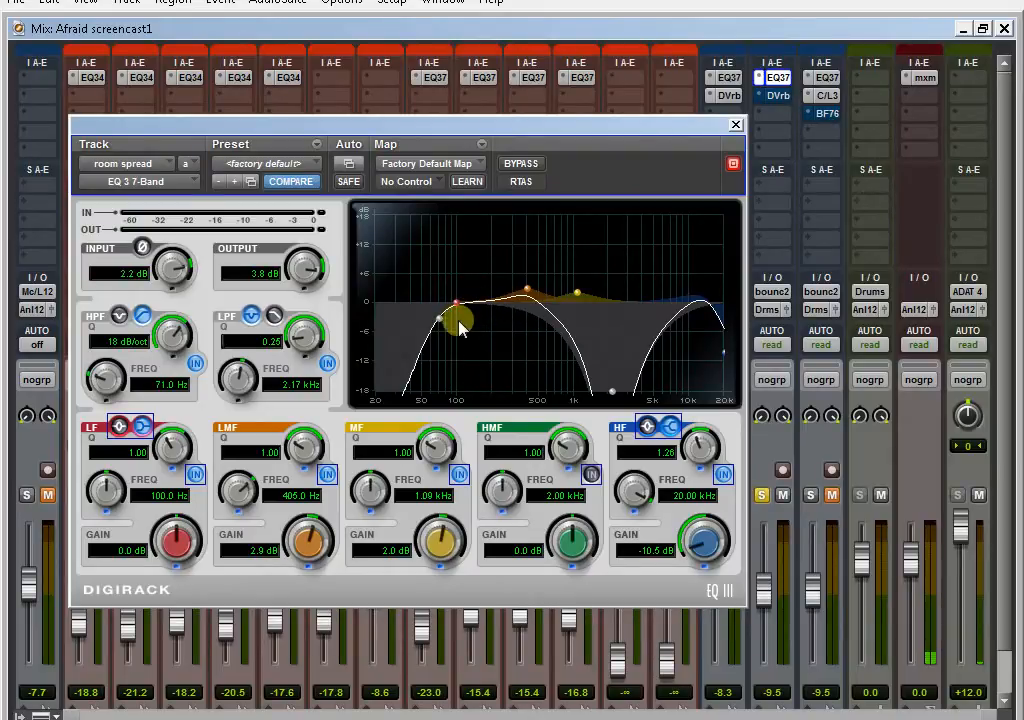
pyautogui.click(522, 164)
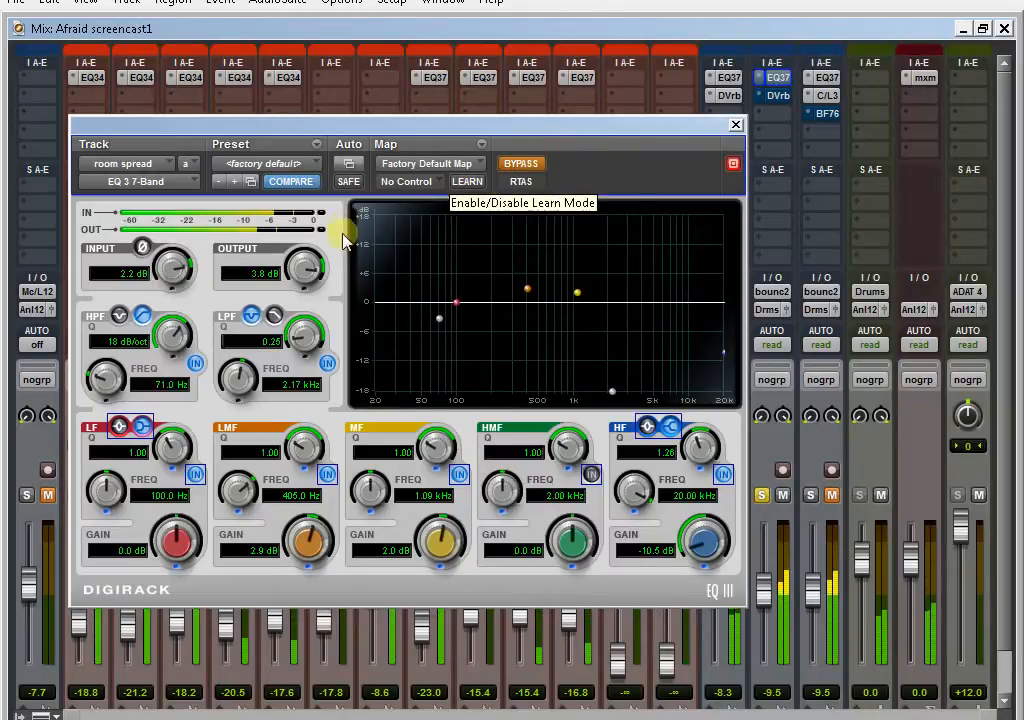
pyautogui.click(519, 168)
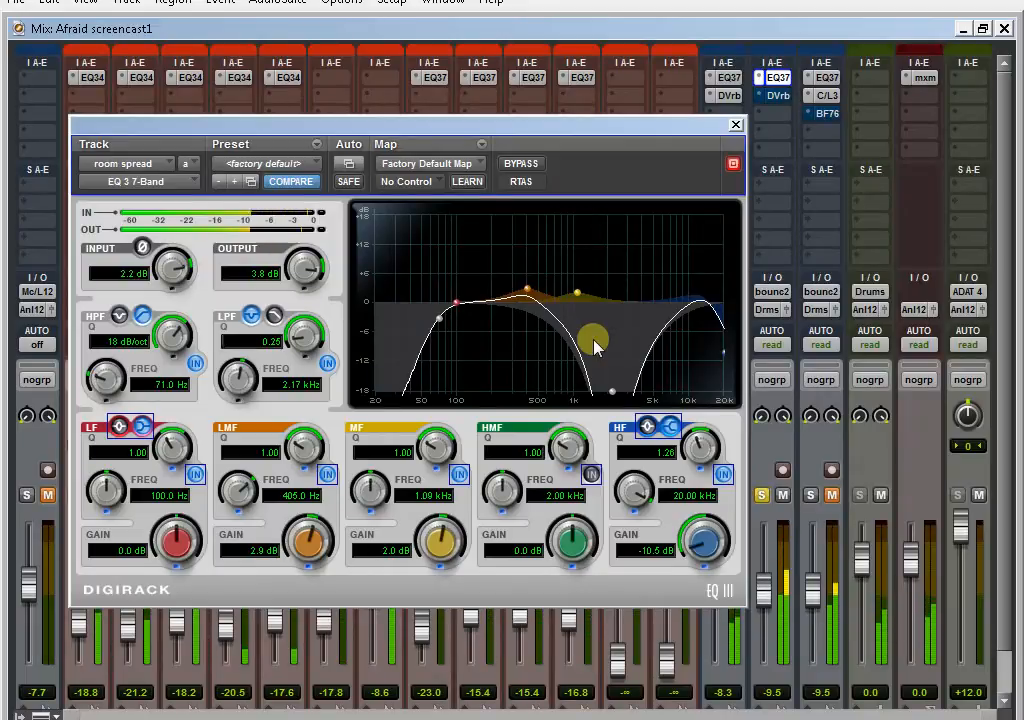
pyautogui.click(737, 126)
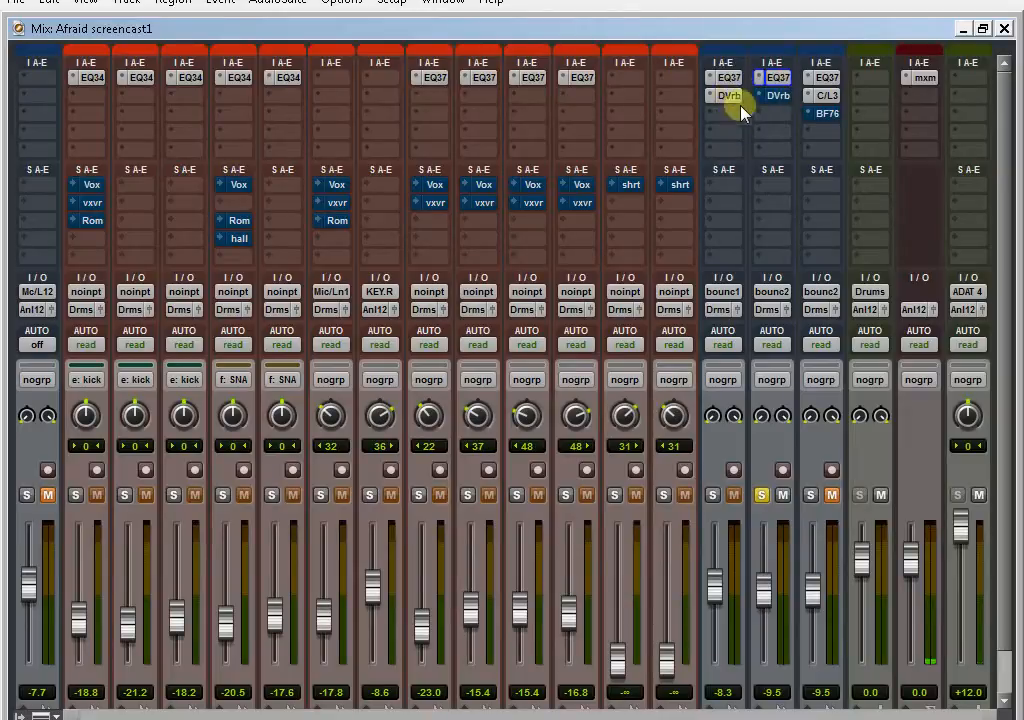
pyautogui.click(727, 78)
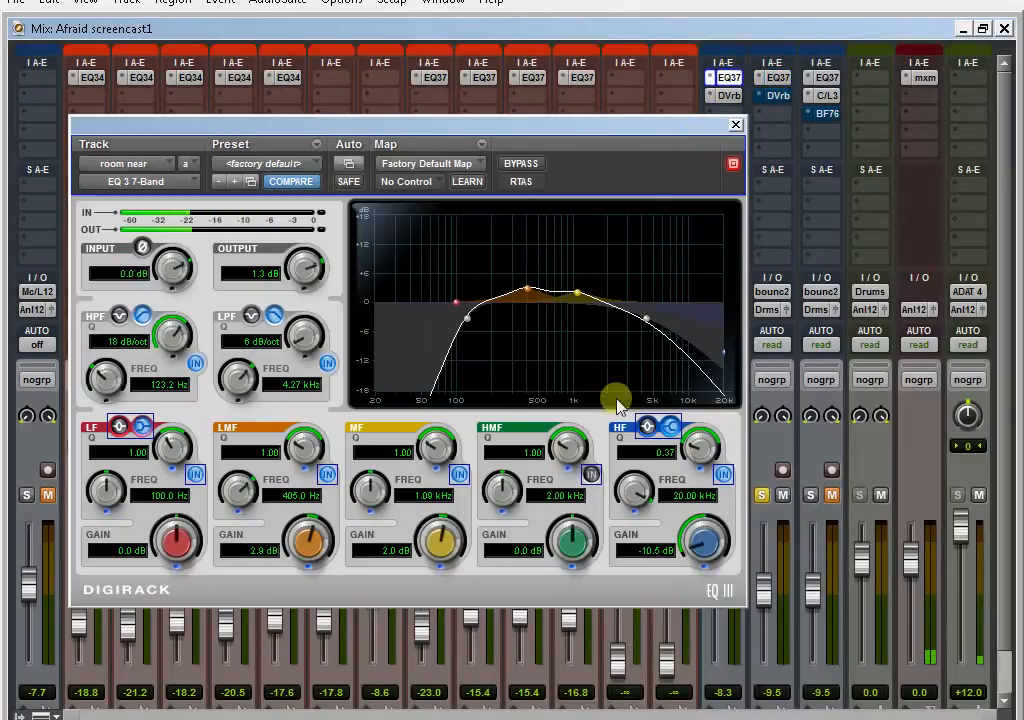
pyautogui.click(736, 125)
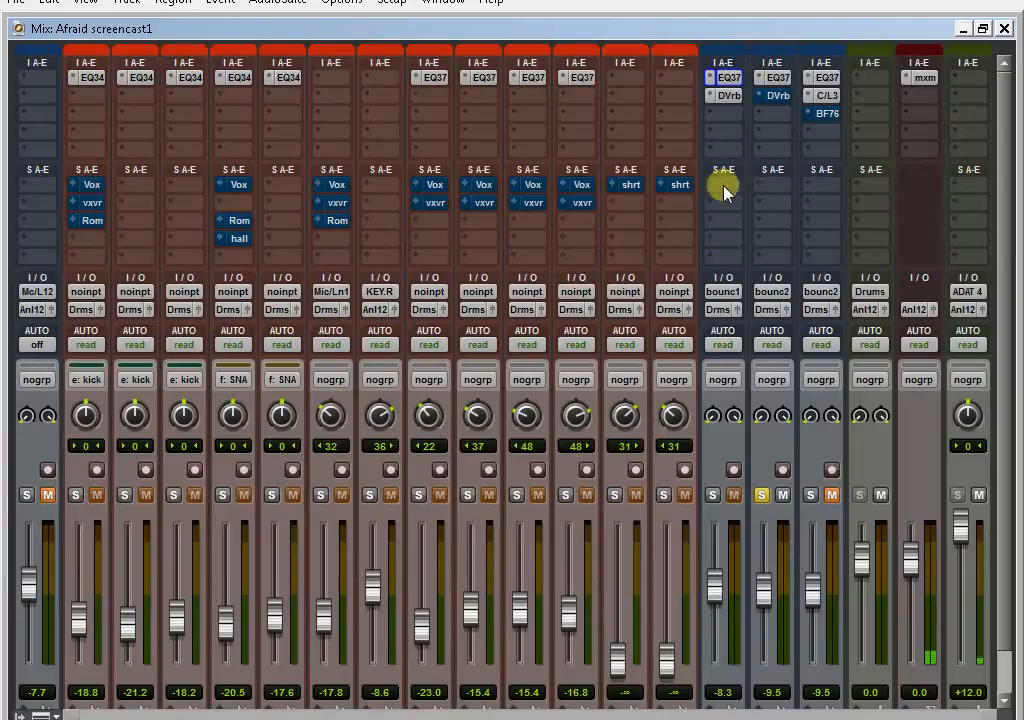
# - Activate the D-Verb on the room spread track and set its decay to 784 ms
pyautogui.click(779, 98)
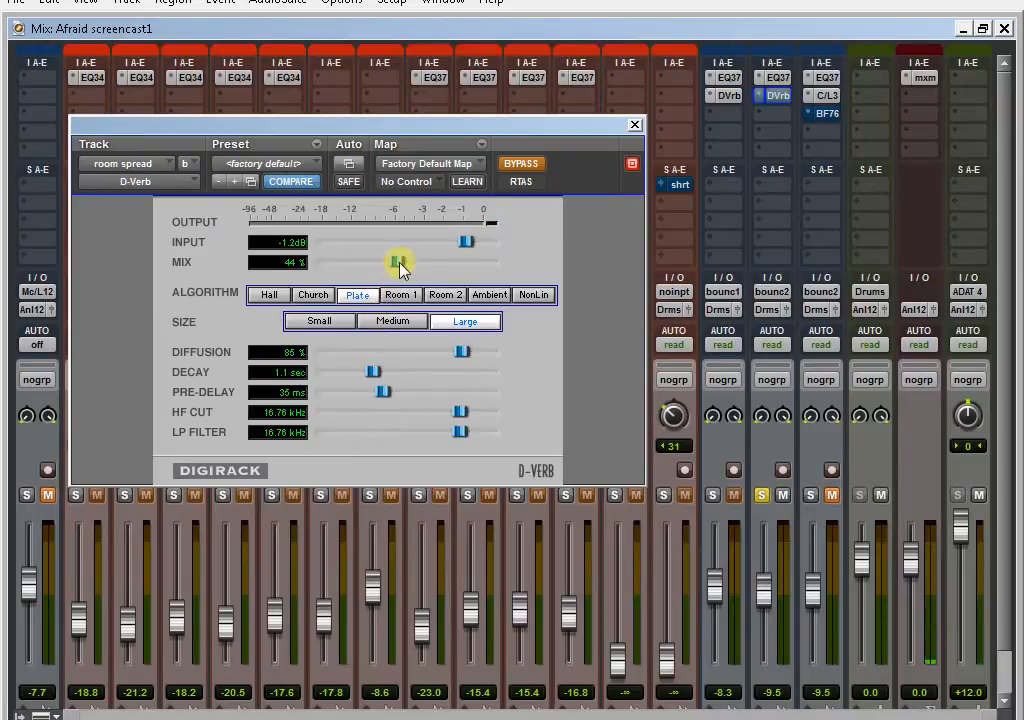
pyautogui.click(524, 168)
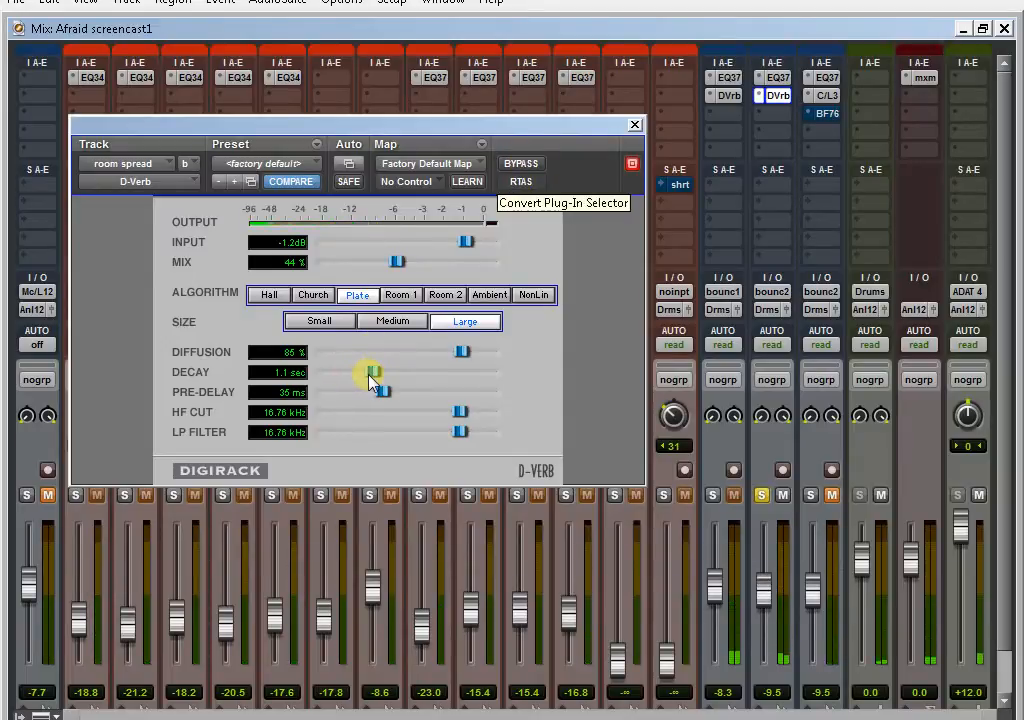
pyautogui.moveTo(371, 376); pyautogui.dragTo(357, 379)
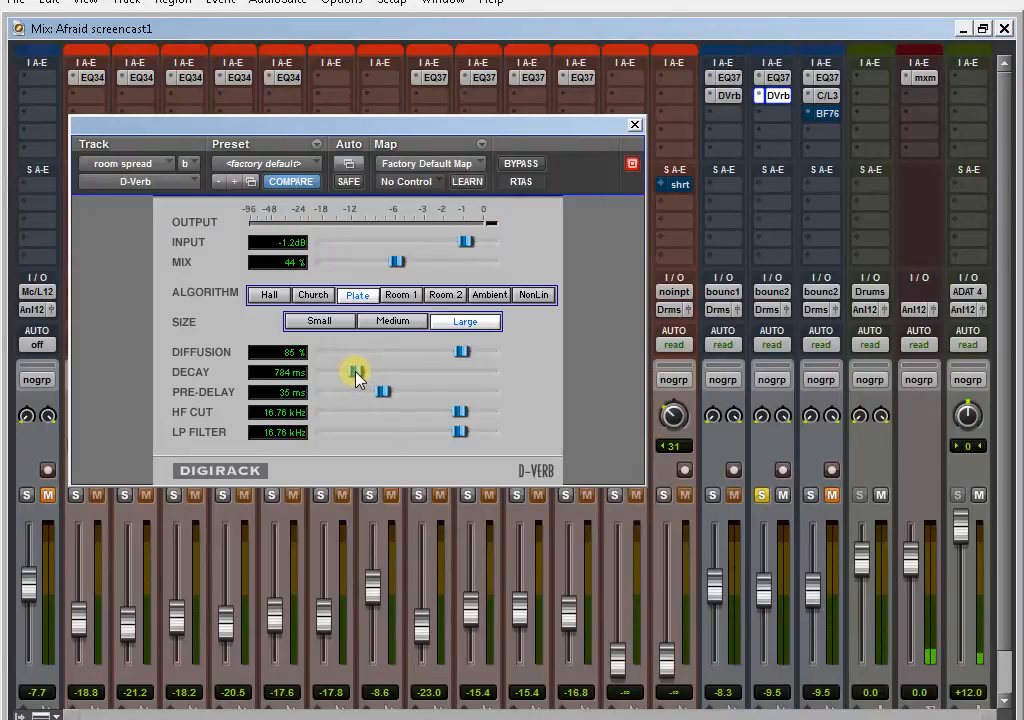
# - Compare the room spread sound with its D-Verb bypassed and active, leaving it active with its window closed and the track unsoloed
pyautogui.click(521, 165)
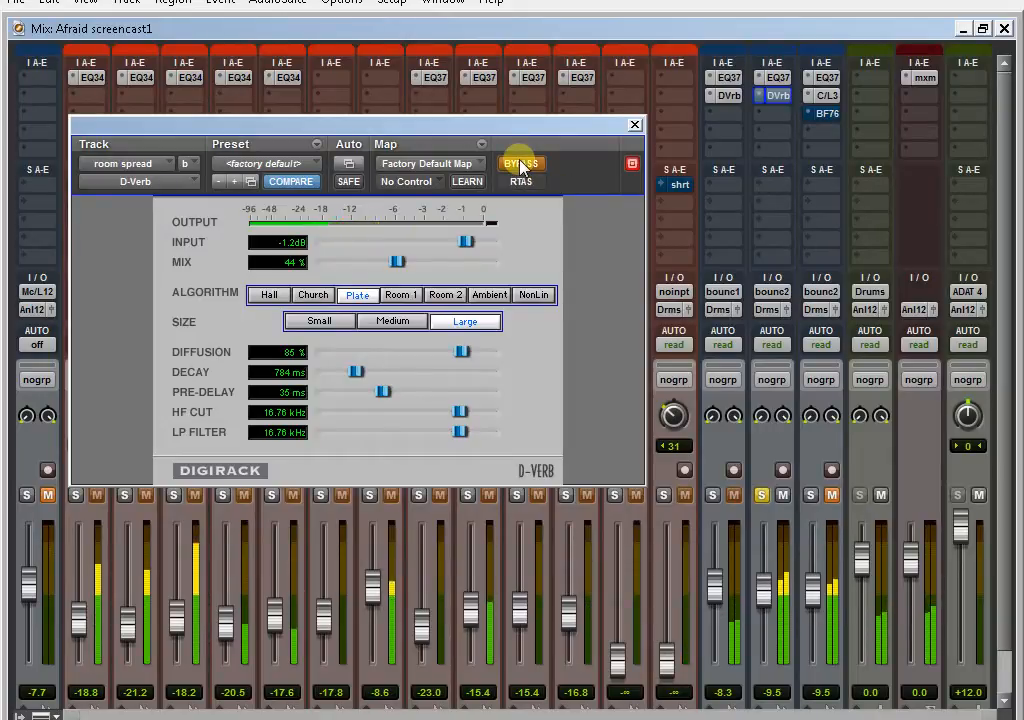
pyautogui.click(521, 165)
pyautogui.click(521, 165)
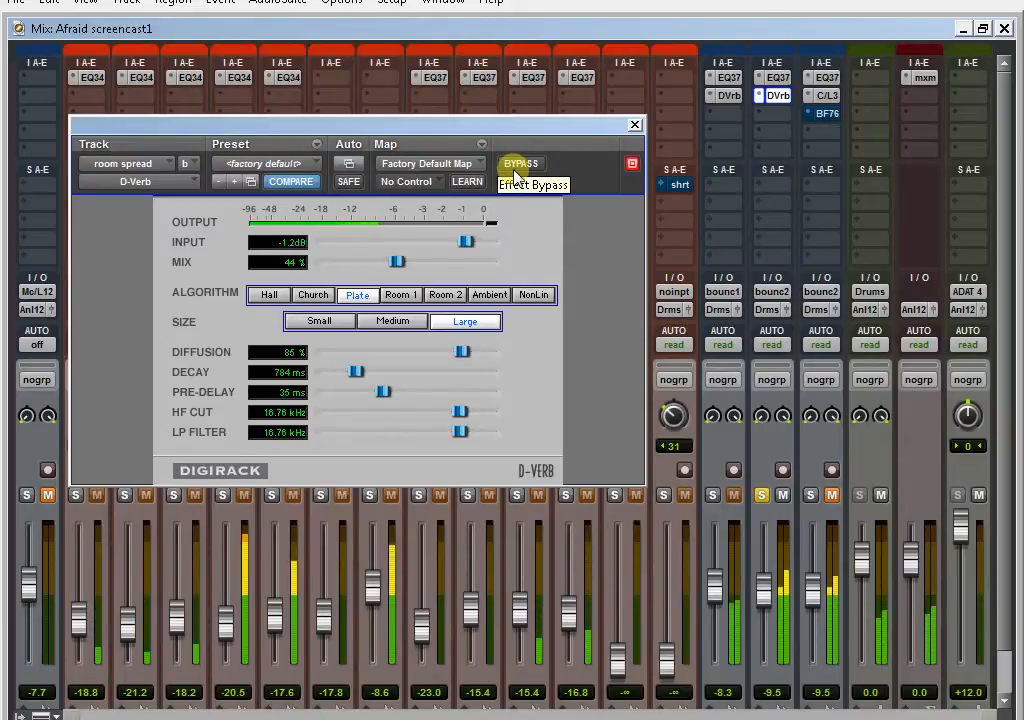
pyautogui.click(519, 166)
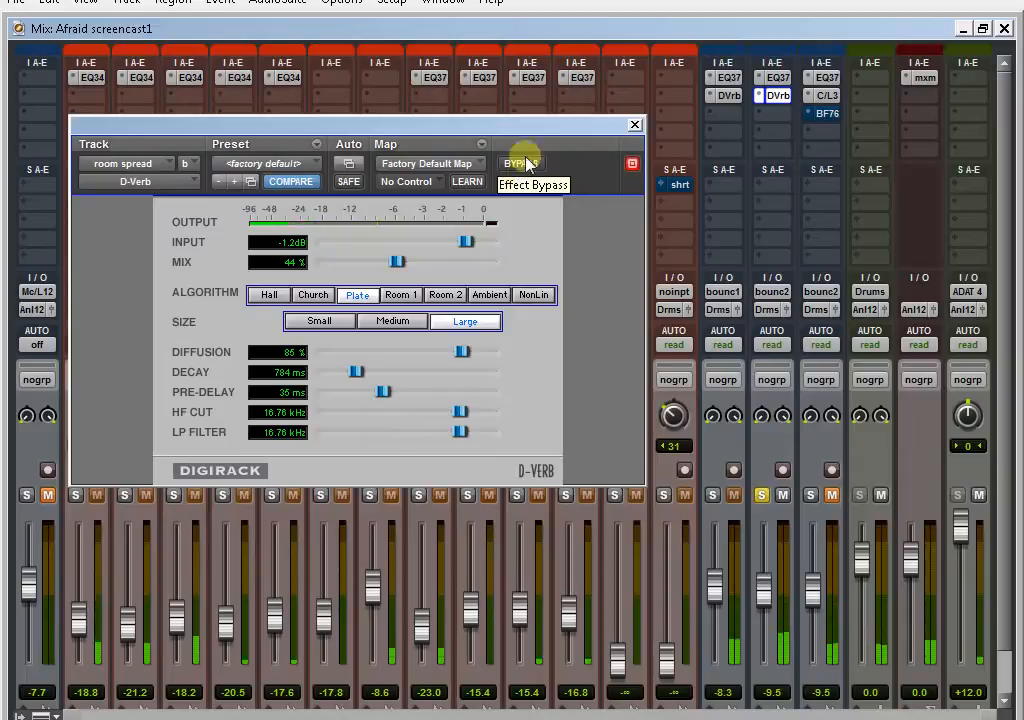
pyautogui.click(634, 127)
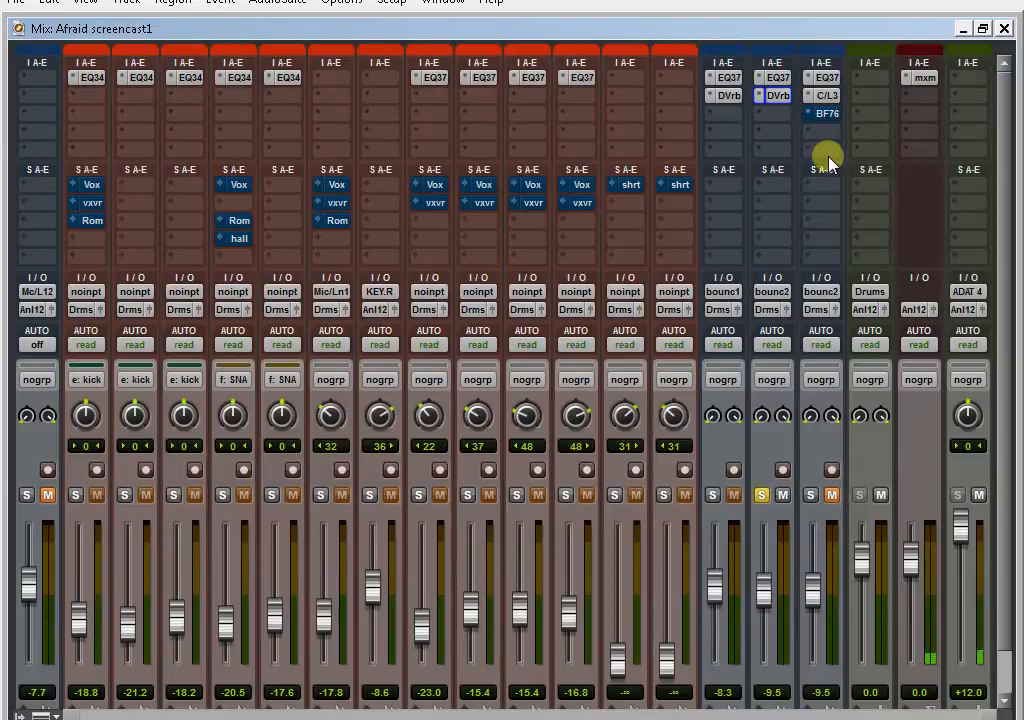
pyautogui.click(762, 495)
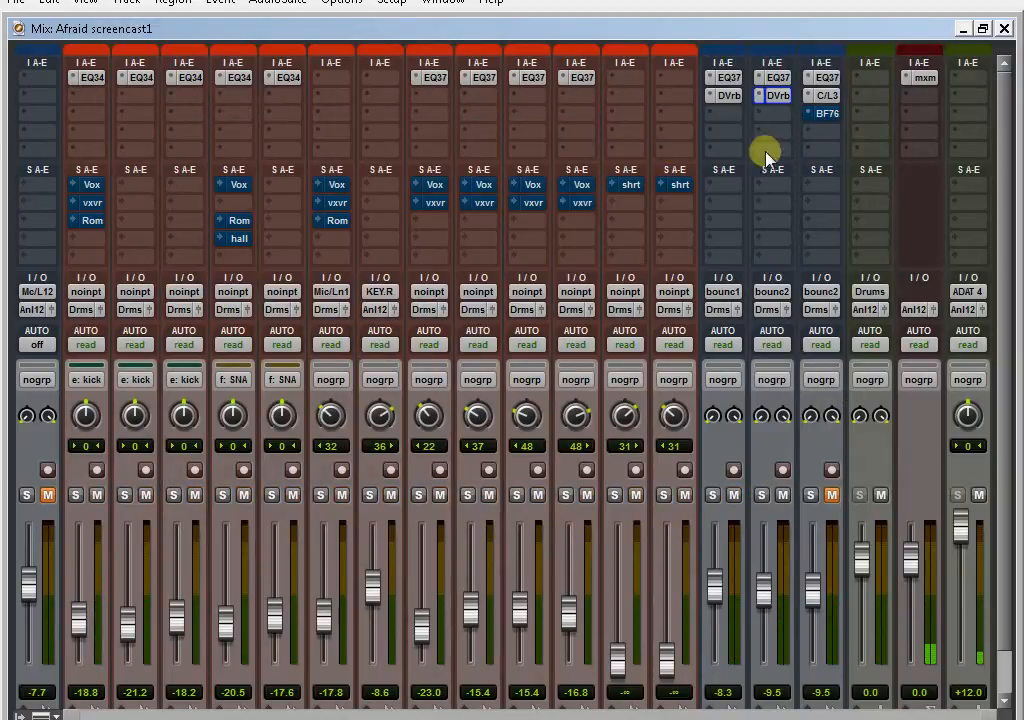
# - Bypass the Compressor/Limiter on the drumcrsh track and review its settings alongside those of the EQ and the BF76 peak limiter
pyautogui.click(827, 79)
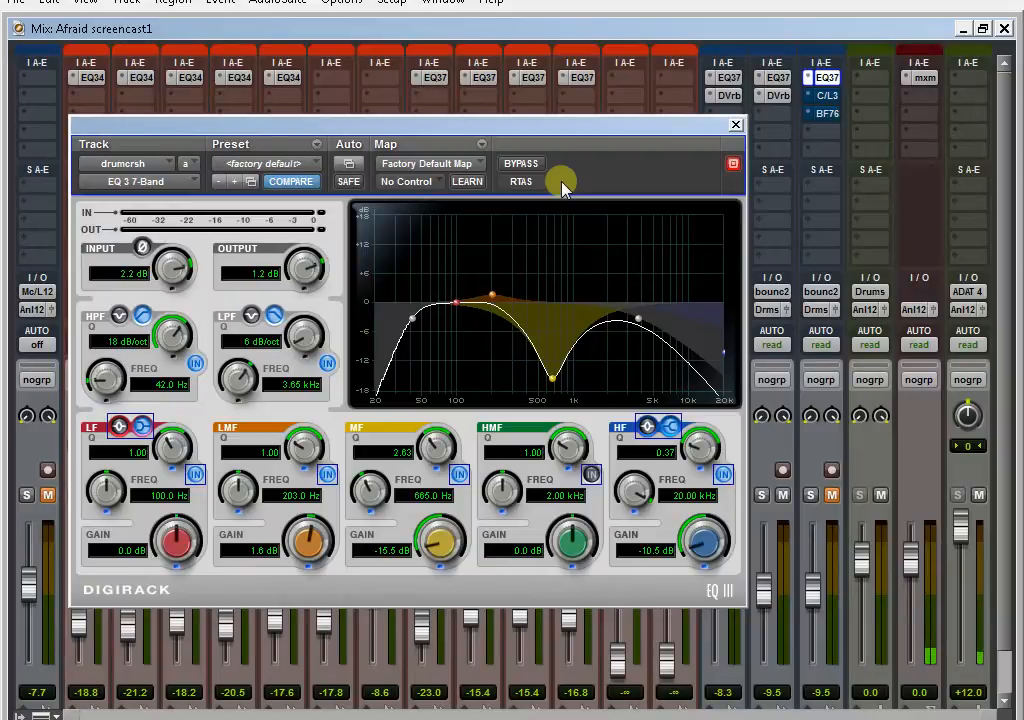
pyautogui.click(826, 95)
pyautogui.click(826, 114)
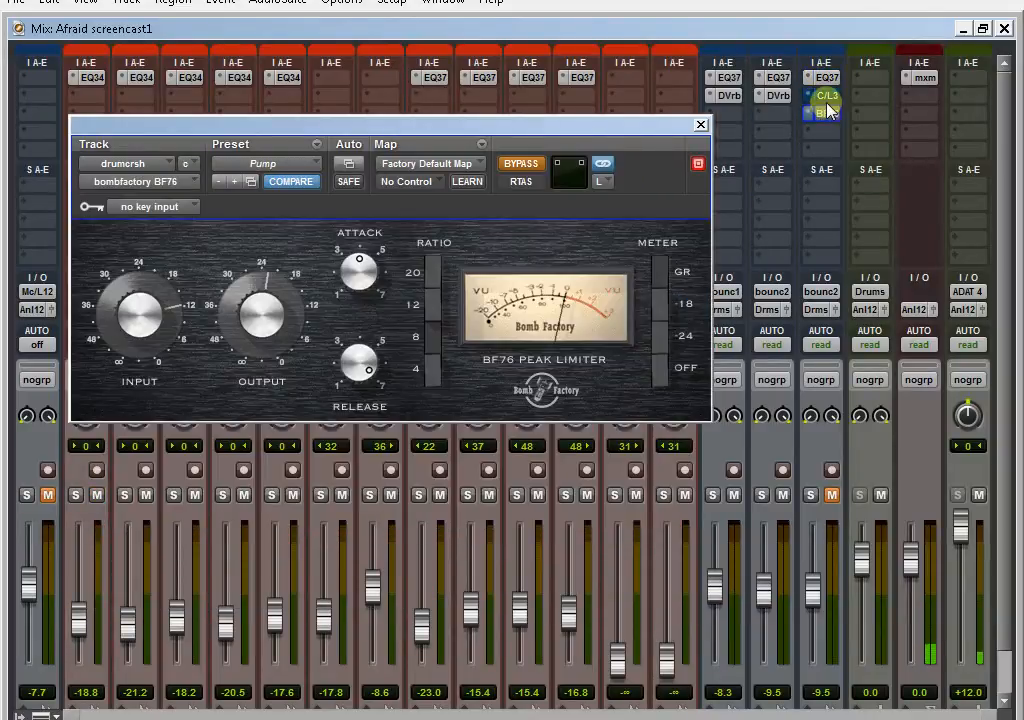
pyautogui.click(826, 96)
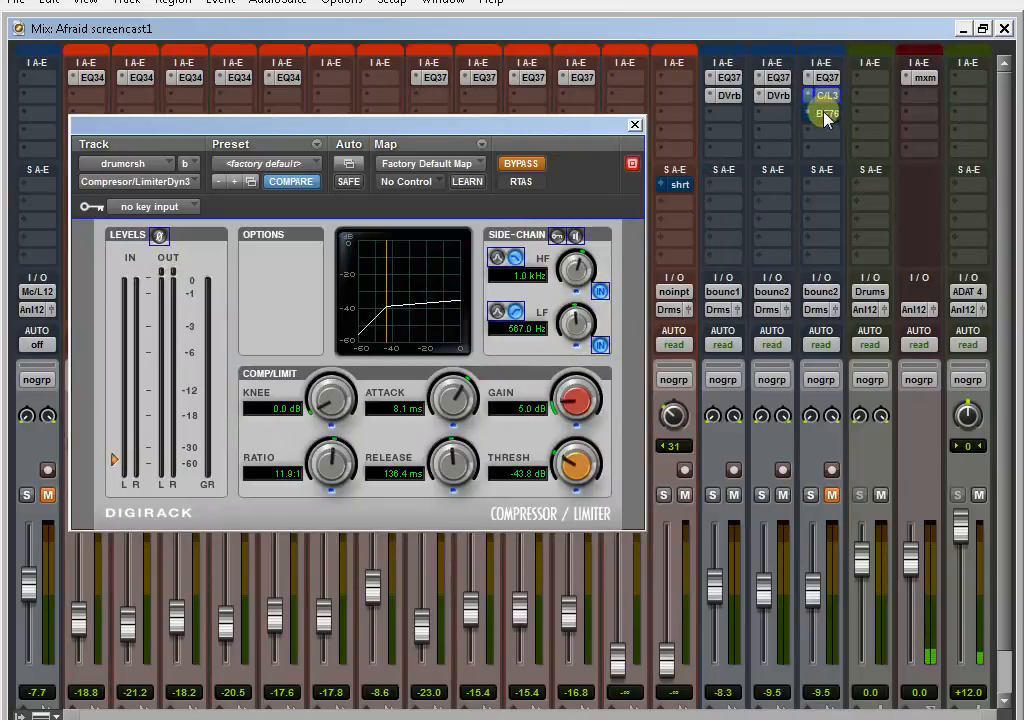
pyautogui.click(826, 114)
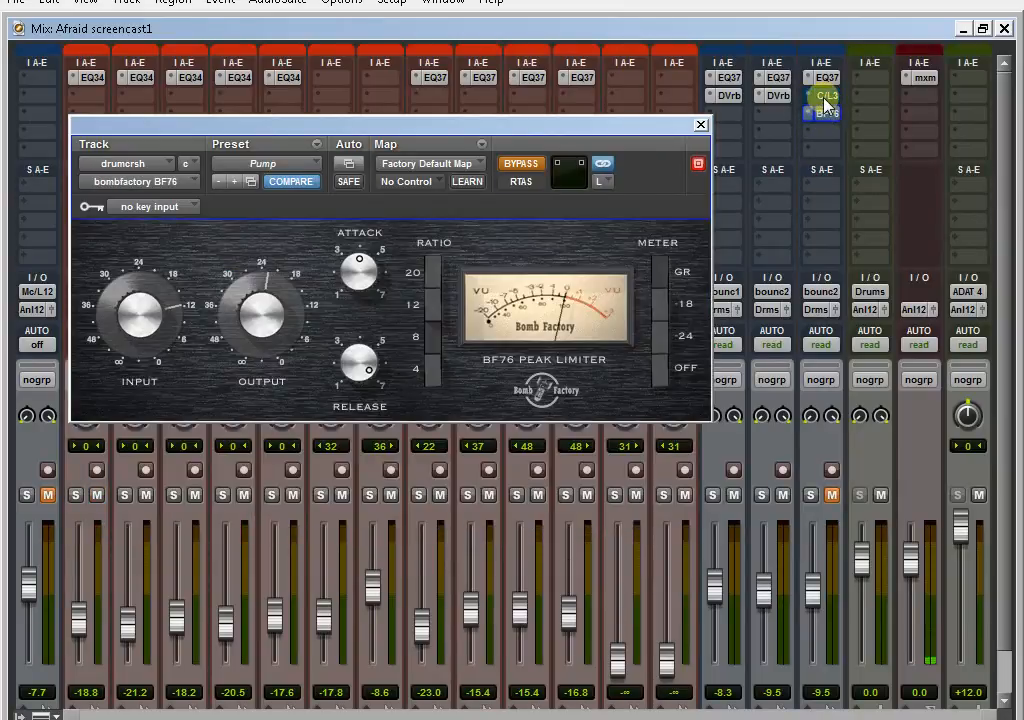
pyautogui.click(826, 97)
pyautogui.click(826, 114)
pyautogui.click(826, 96)
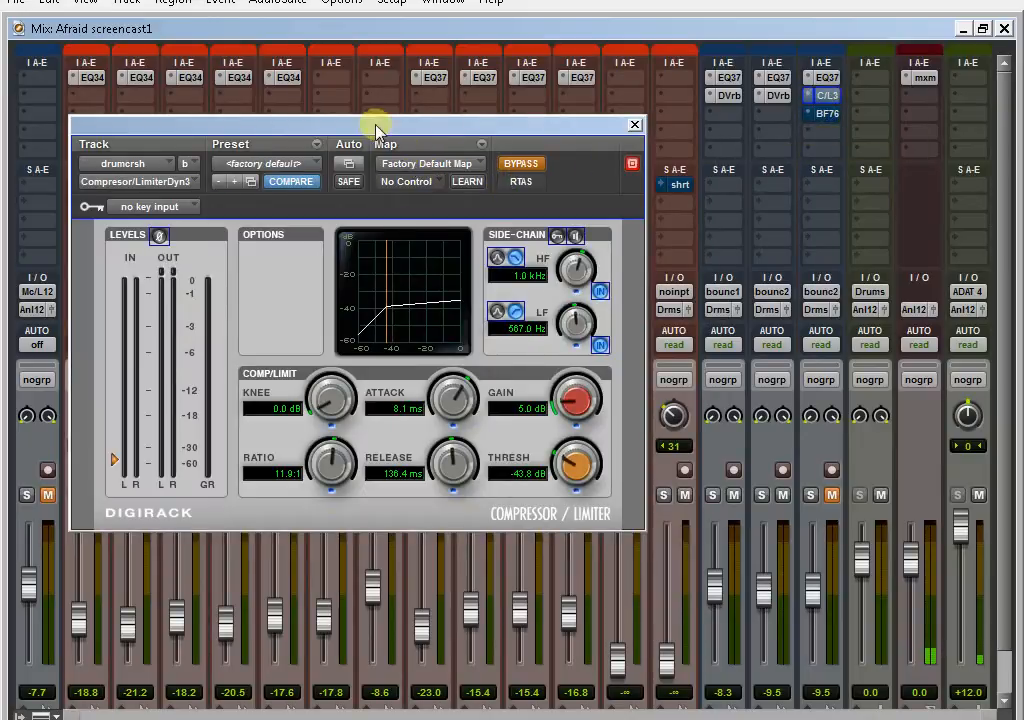
pyautogui.click(635, 127)
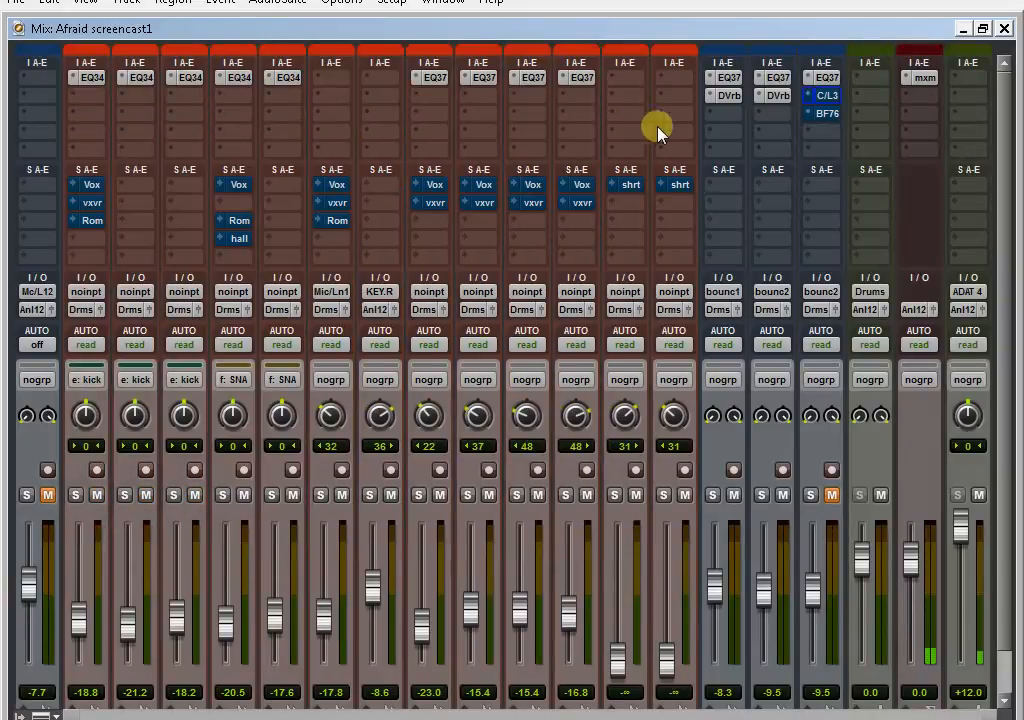
pyautogui.click(812, 131)
pyautogui.moveTo(823, 206)
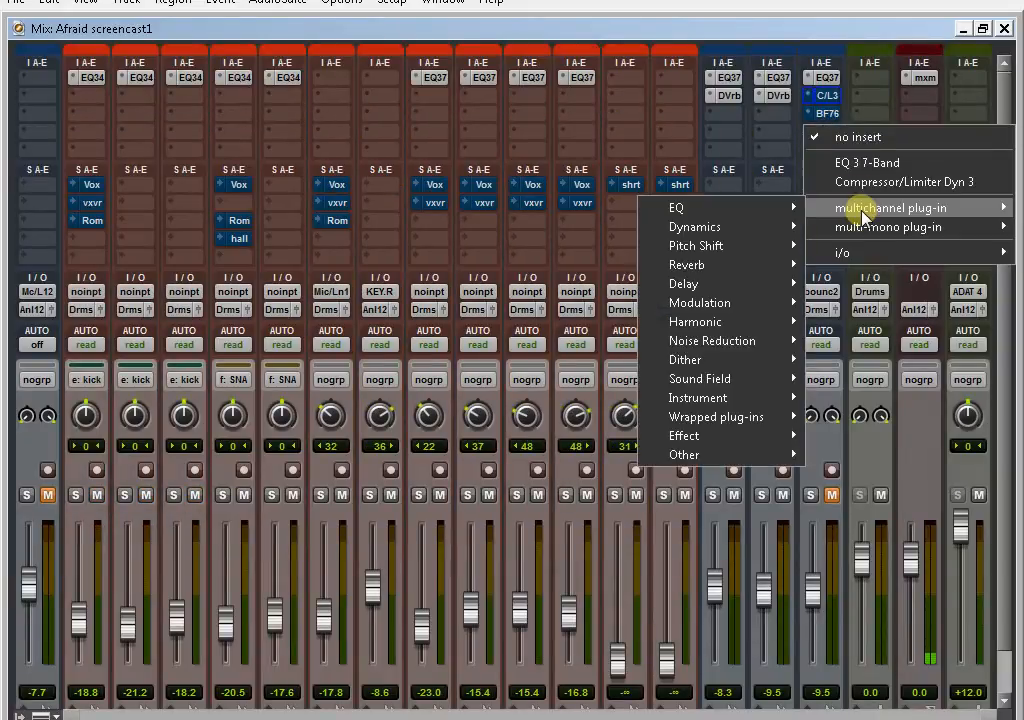
pyautogui.moveTo(766, 231)
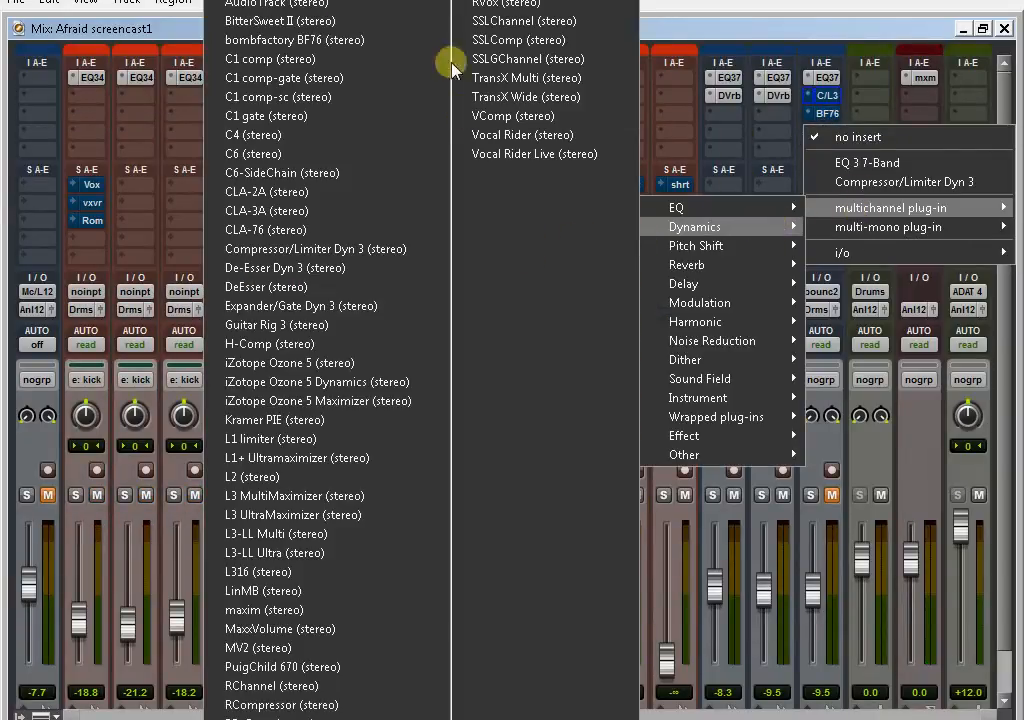
pyautogui.click(715, 26)
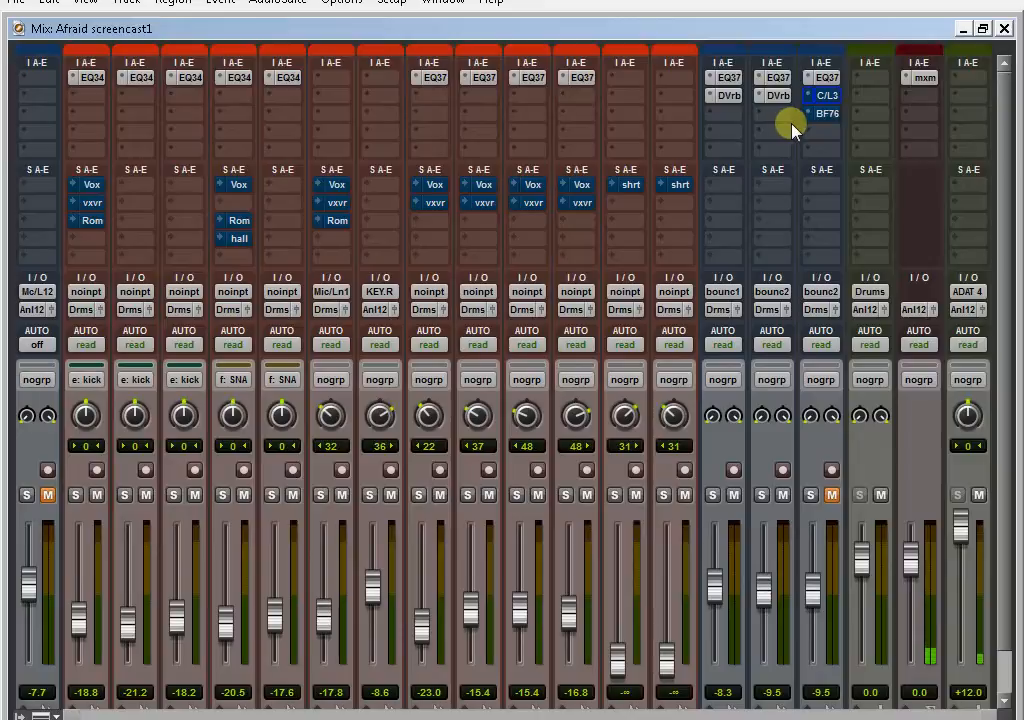
# - Audition the drum mix with the drumcrsh track's EQ 3 7-Band bypassed and active, leaving the EQ bypassed
pyautogui.click(823, 79)
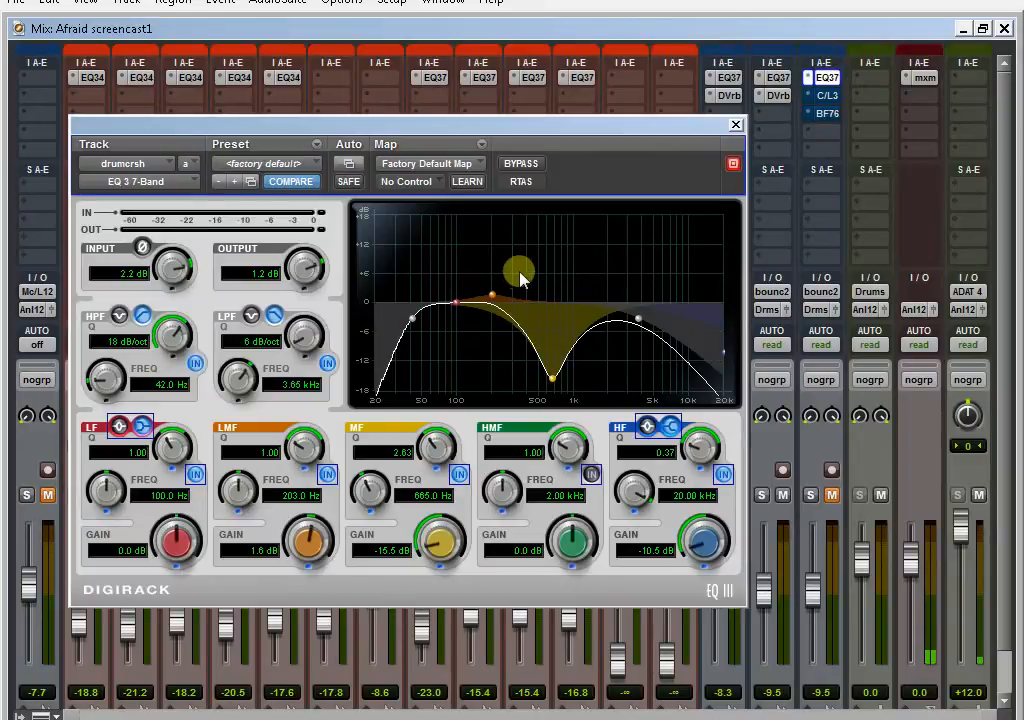
pyautogui.click(519, 165)
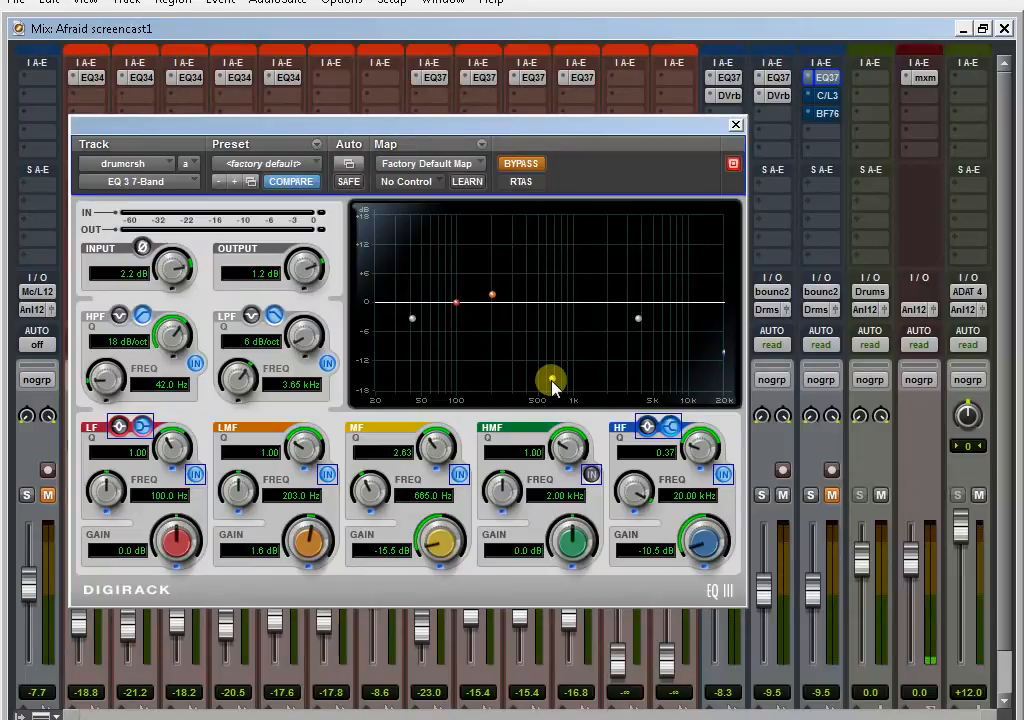
pyautogui.click(521, 165)
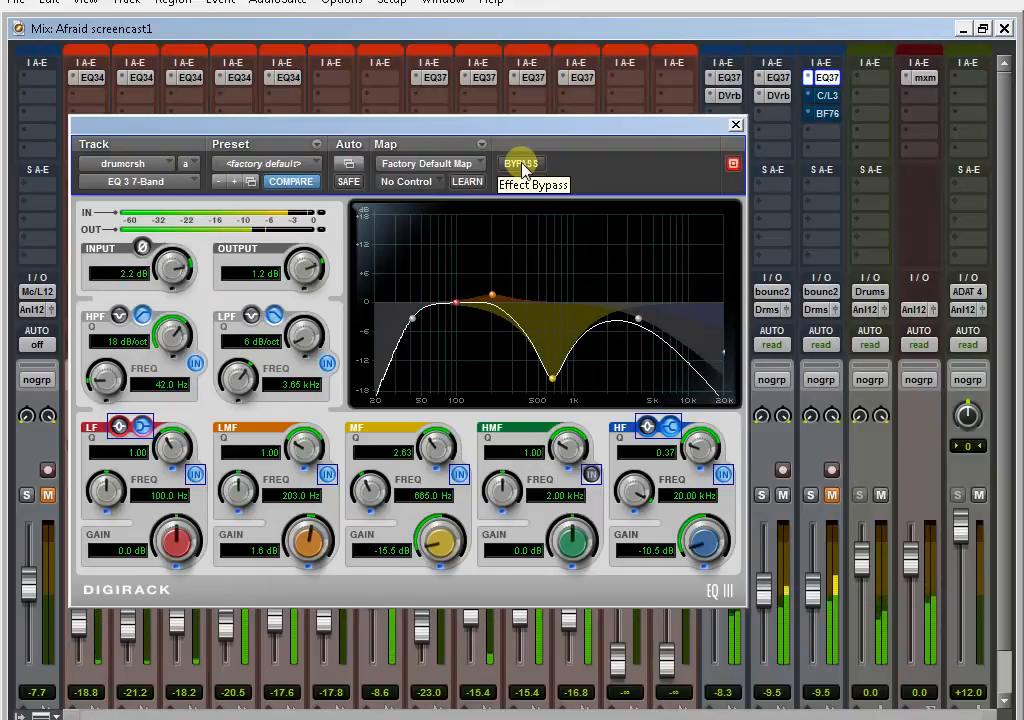
pyautogui.click(521, 166)
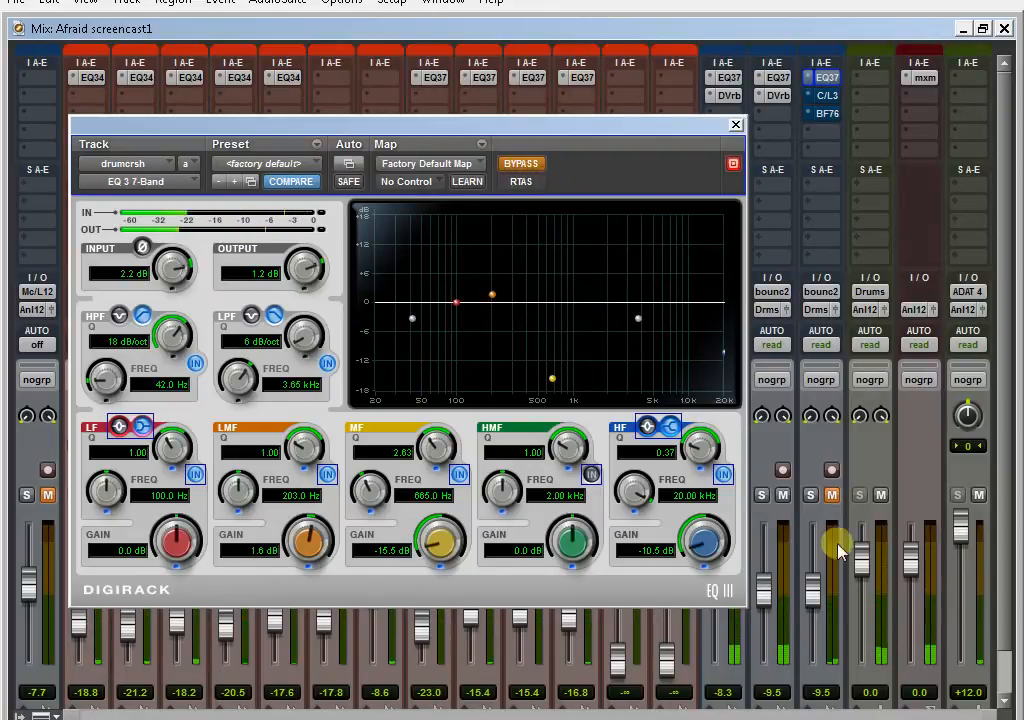
# - Unmute and solo the drumcrsh track, and shift its EQ window slightly
pyautogui.click(831, 495)
pyautogui.click(810, 495)
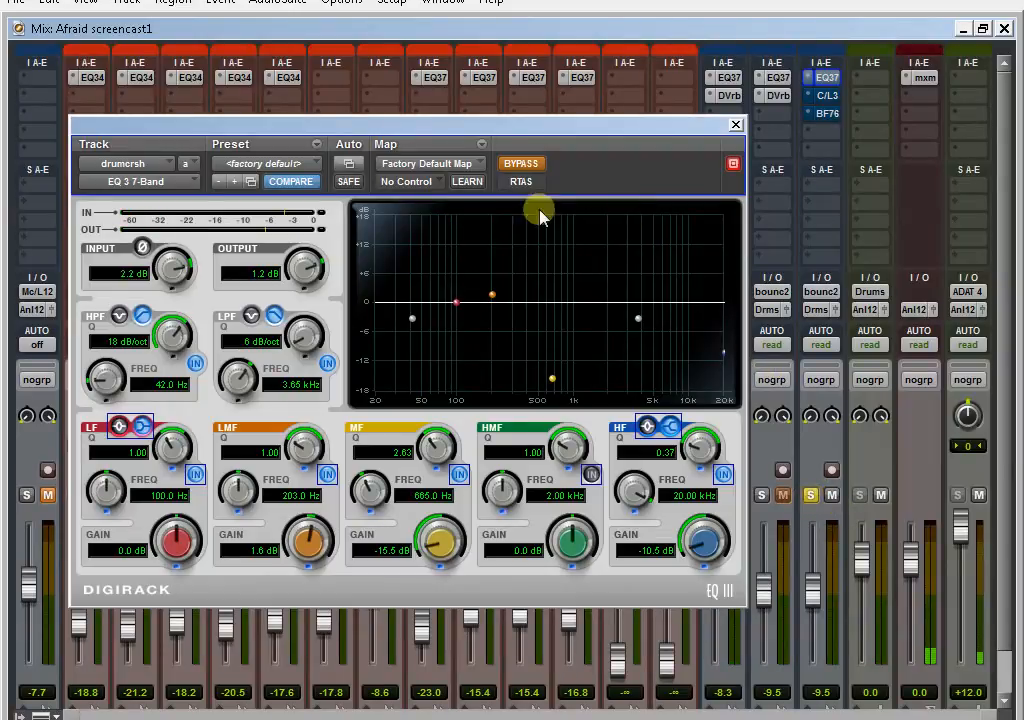
pyautogui.moveTo(659, 129)
pyautogui.mouseDown()
pyautogui.moveTo(567, 110)
pyautogui.moveTo(668, 119)
pyautogui.mouseUp()
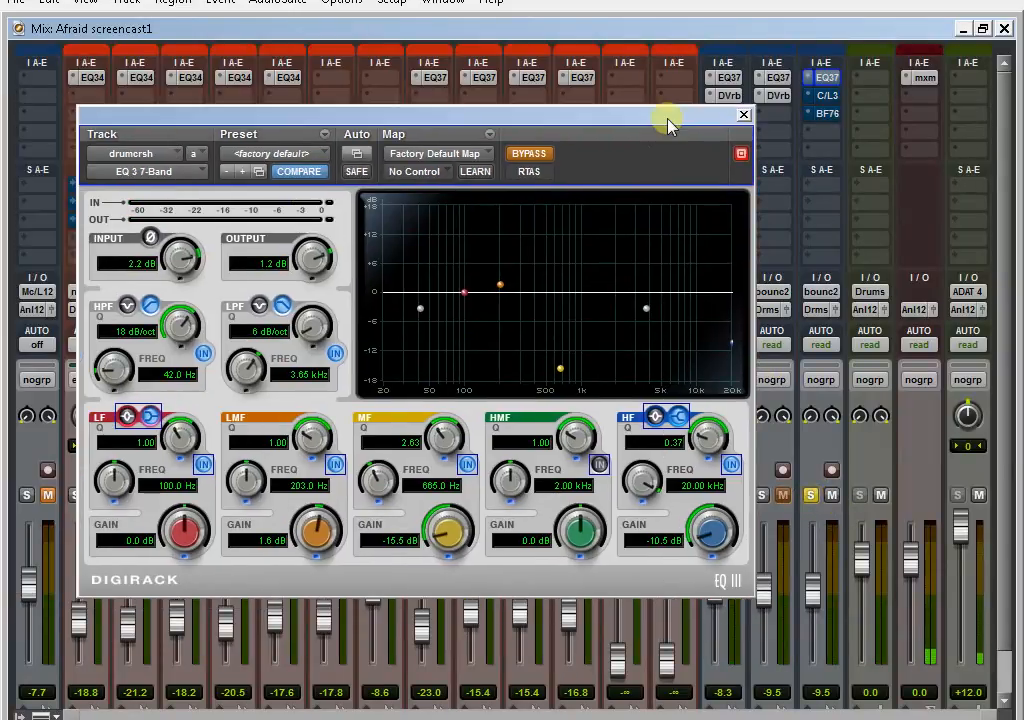
# - Compare the soloed drumcrsh sound with its 7-band EQ active and bypassed, leaving the EQ active
pyautogui.click(532, 156)
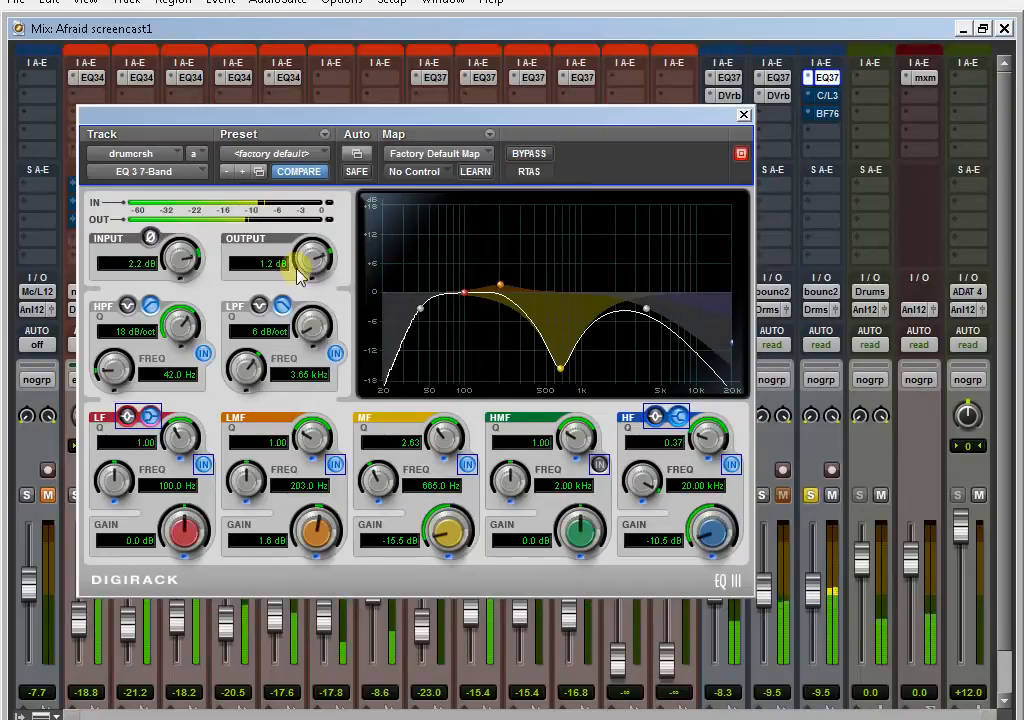
pyautogui.click(517, 157)
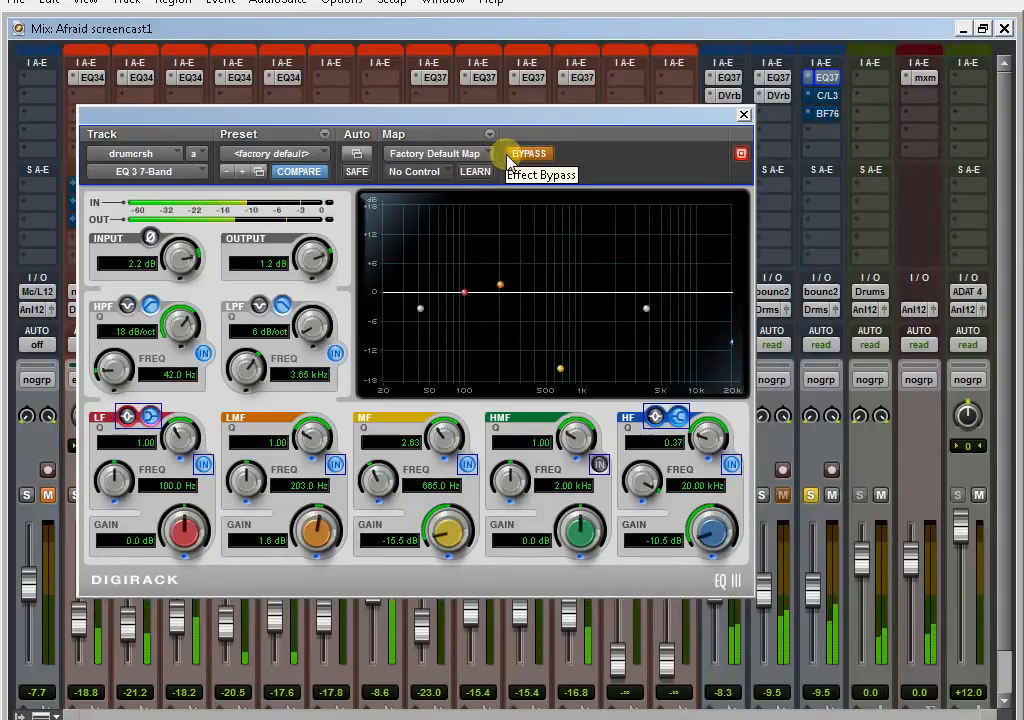
pyautogui.click(512, 158)
# - Set the drumcrsh EQ output to 1.6 dB and compare its level with the EQ bypassed and active
pyautogui.moveTo(313, 262); pyautogui.dragTo(313, 256)
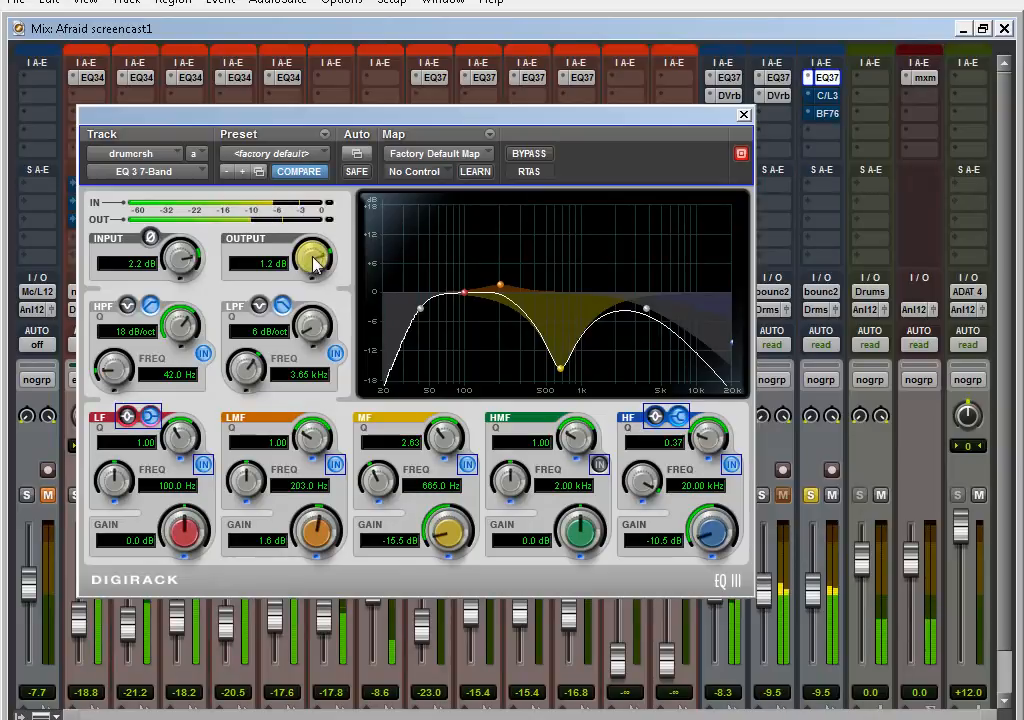
pyautogui.click(528, 156)
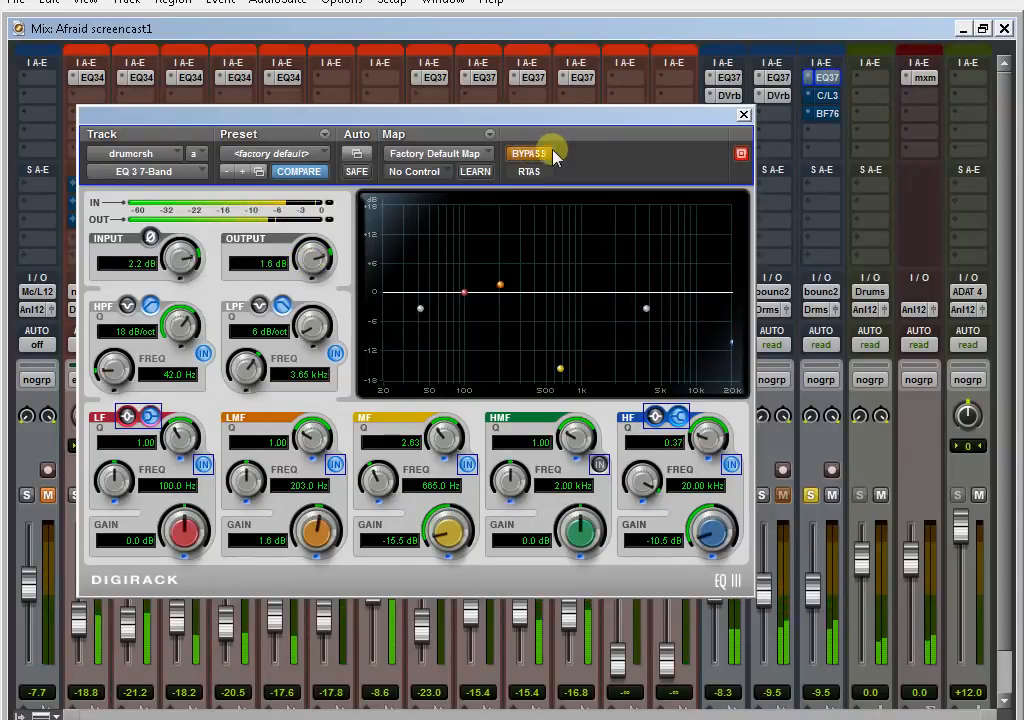
pyautogui.click(535, 155)
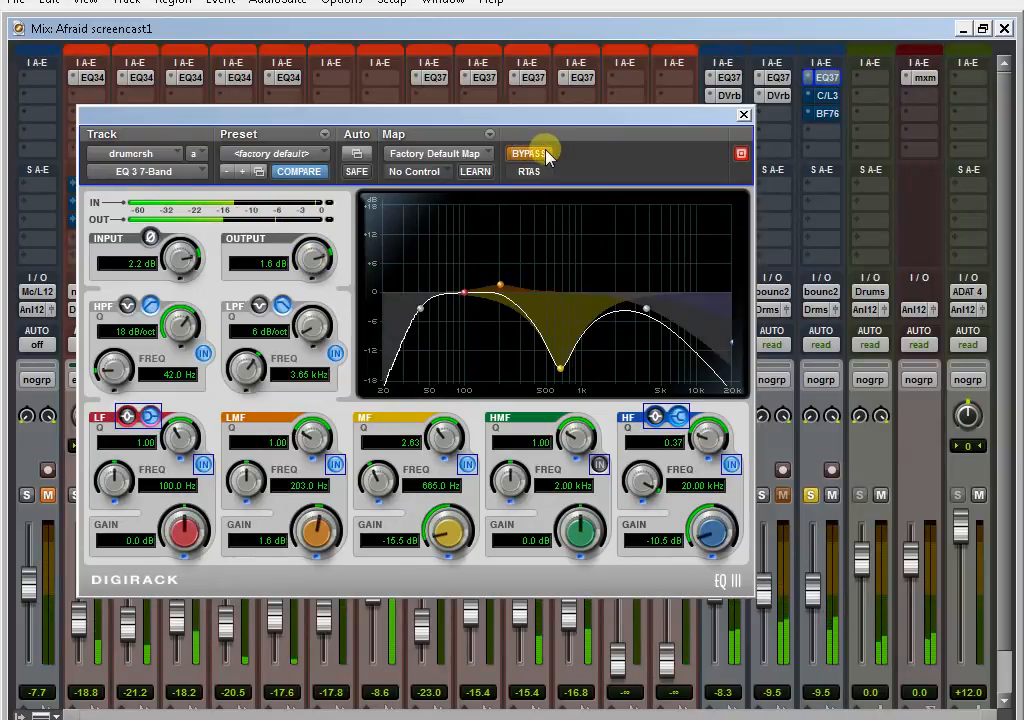
# - Compare the soloed drumcrsh track with its bombfactory BF76 peak limiter active and bypassed, with the EQ window closed
pyautogui.click(745, 118)
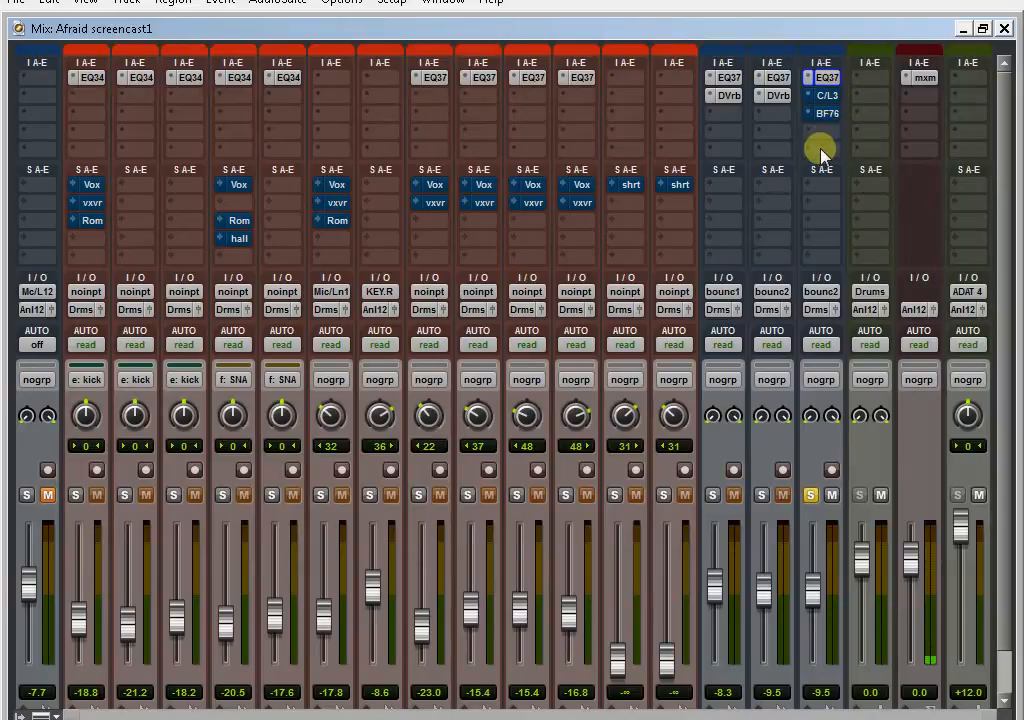
pyautogui.click(825, 112)
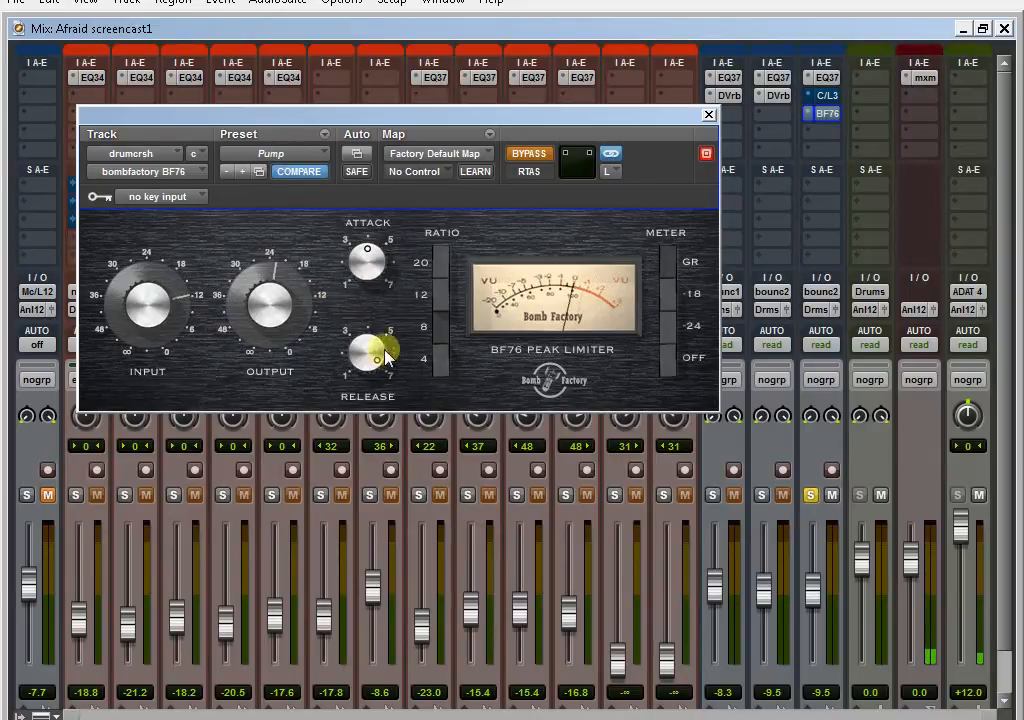
pyautogui.click(530, 155)
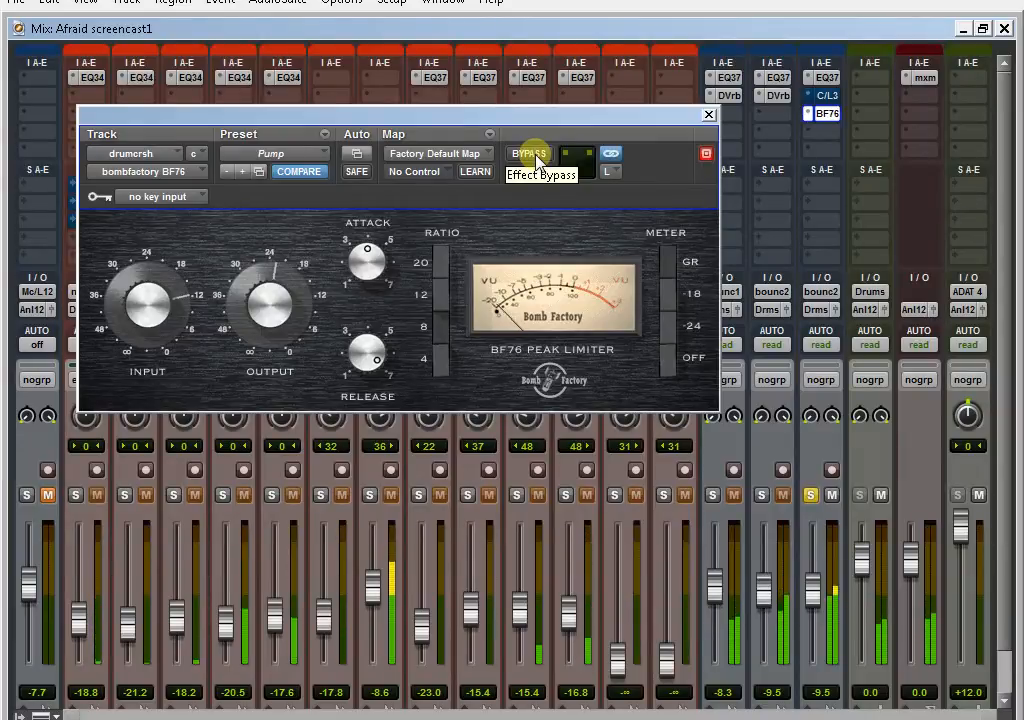
pyautogui.click(530, 154)
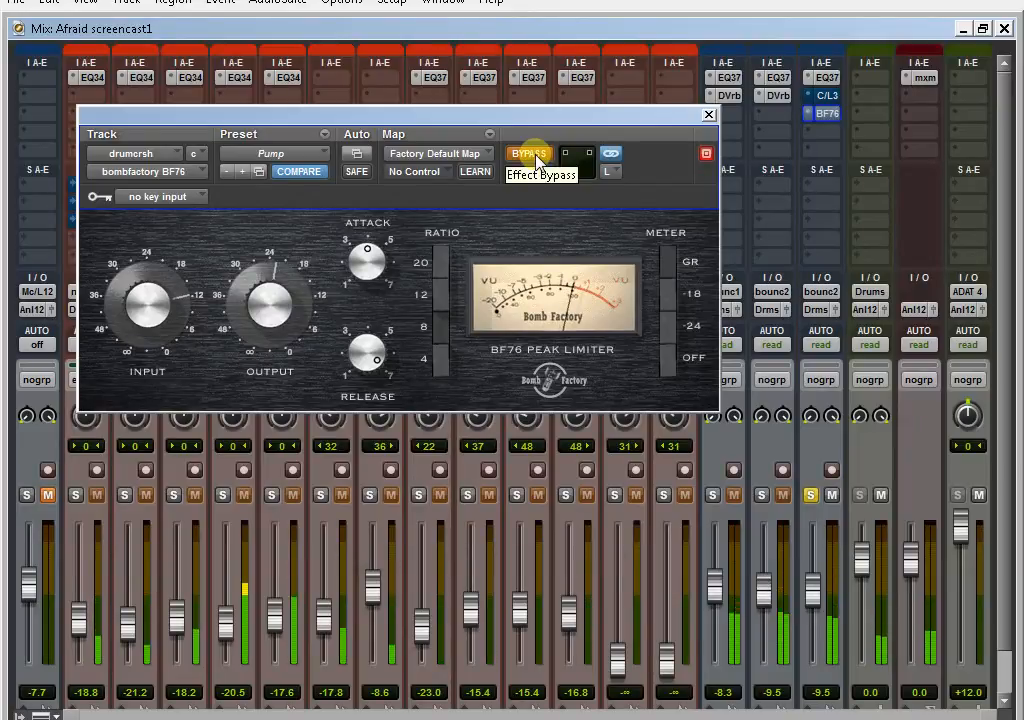
pyautogui.click(535, 158)
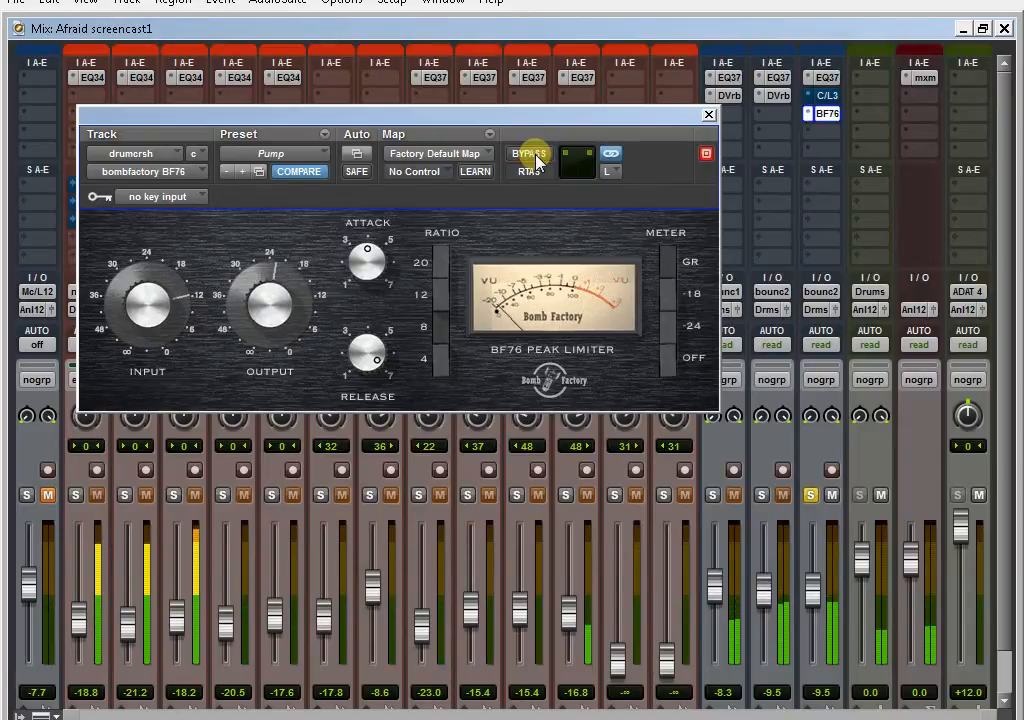
pyautogui.click(708, 114)
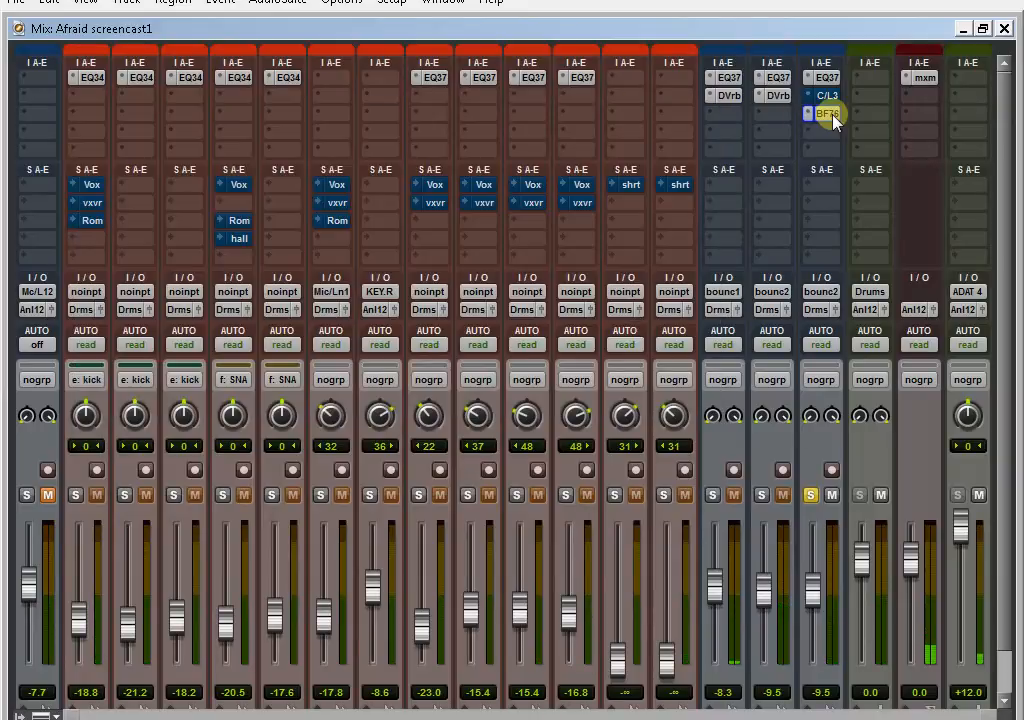
# - Open the drumcrsh track's Compressor/Limiter and compare the sound with it active and bypassed
pyautogui.click(826, 96)
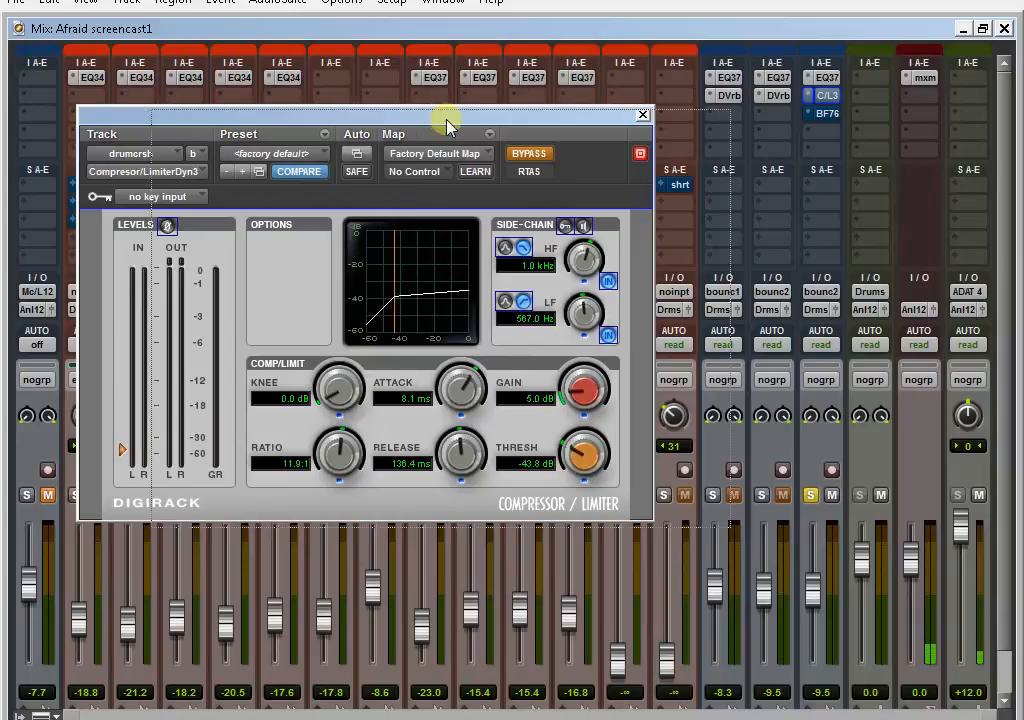
pyautogui.moveTo(448, 119); pyautogui.dragTo(497, 138)
pyautogui.click(600, 160)
pyautogui.click(548, 162)
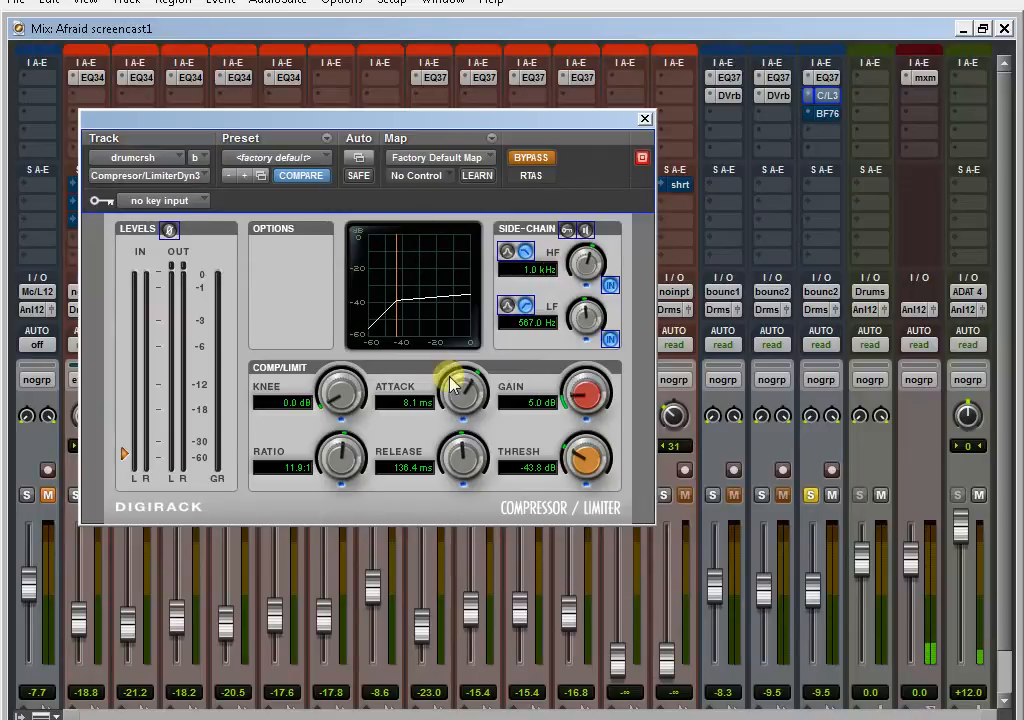
pyautogui.click(544, 160)
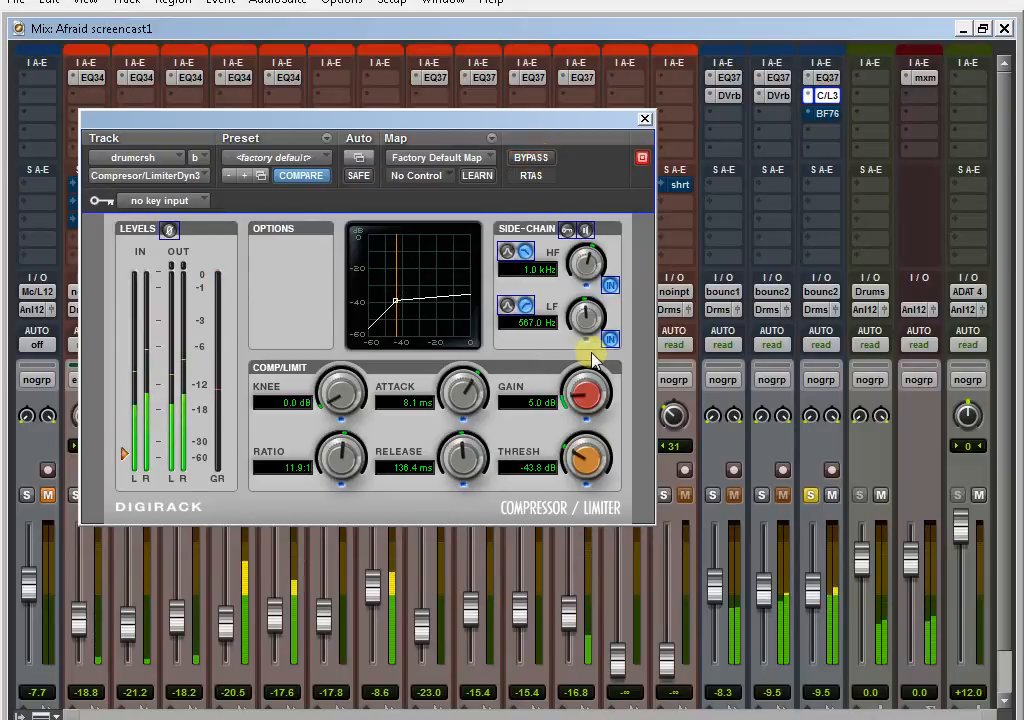
pyautogui.click(530, 158)
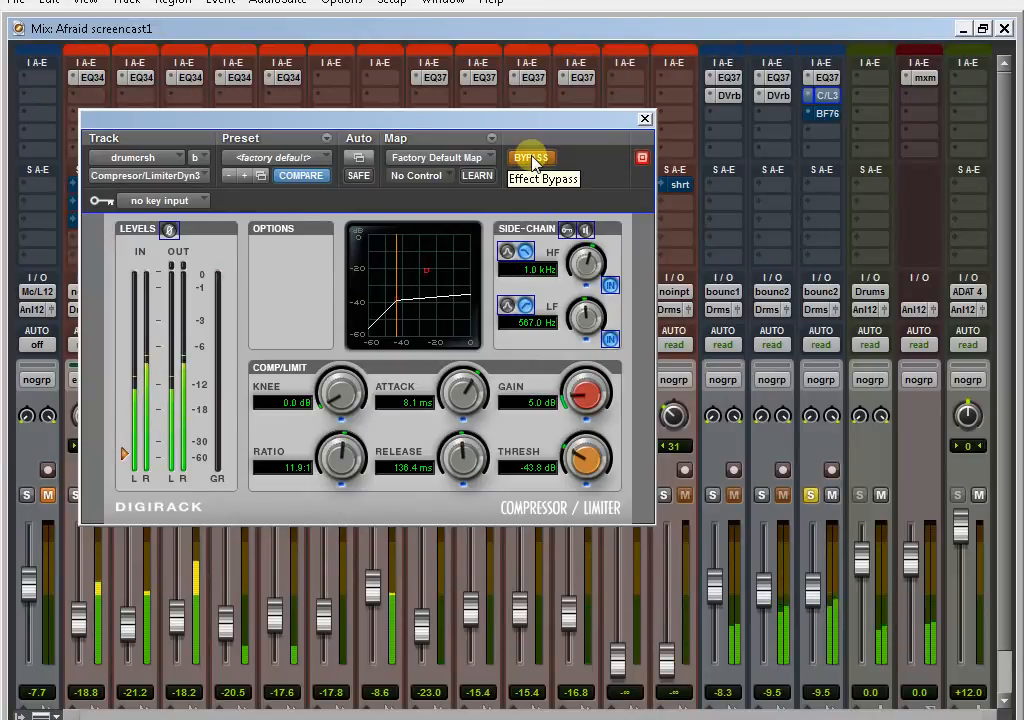
# - Activate the drumcrsh Compressor/Limiter, set its gain to 5.2 dB, and check the level against bypass, leaving it active
pyautogui.click(530, 158)
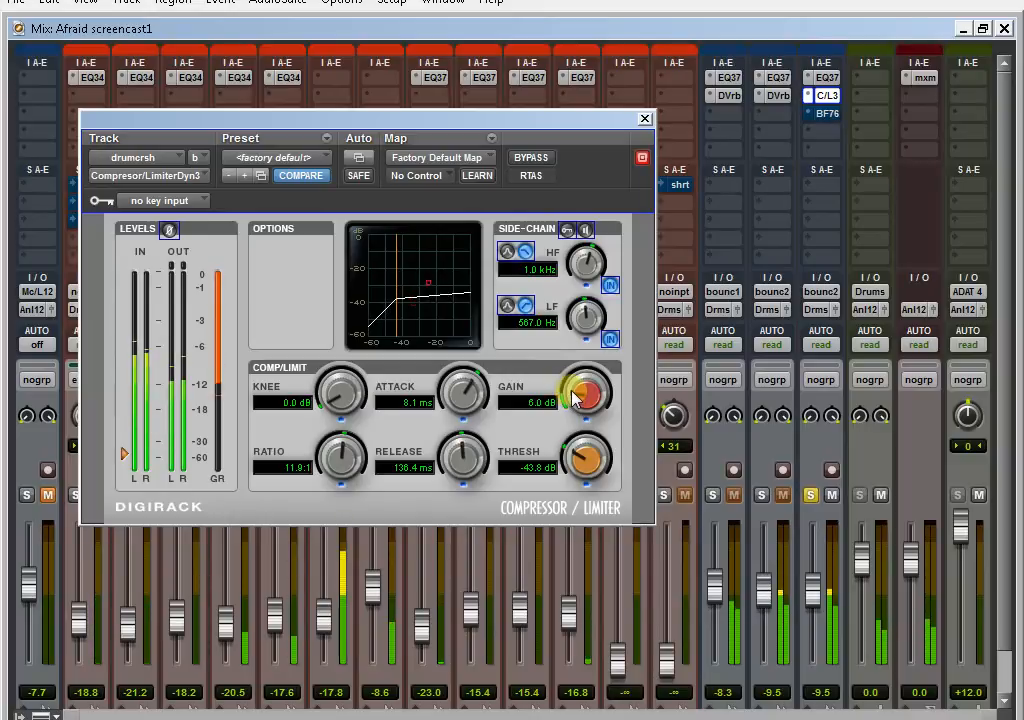
pyautogui.scroll(-2, 575, 400)
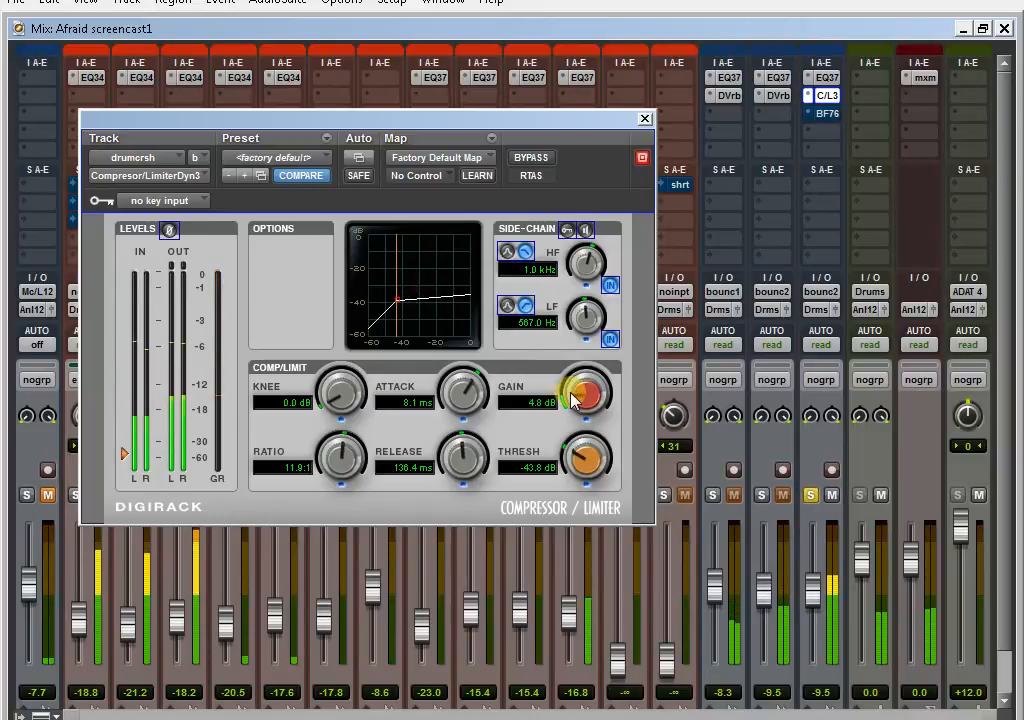
pyautogui.scroll(4, 575, 400)
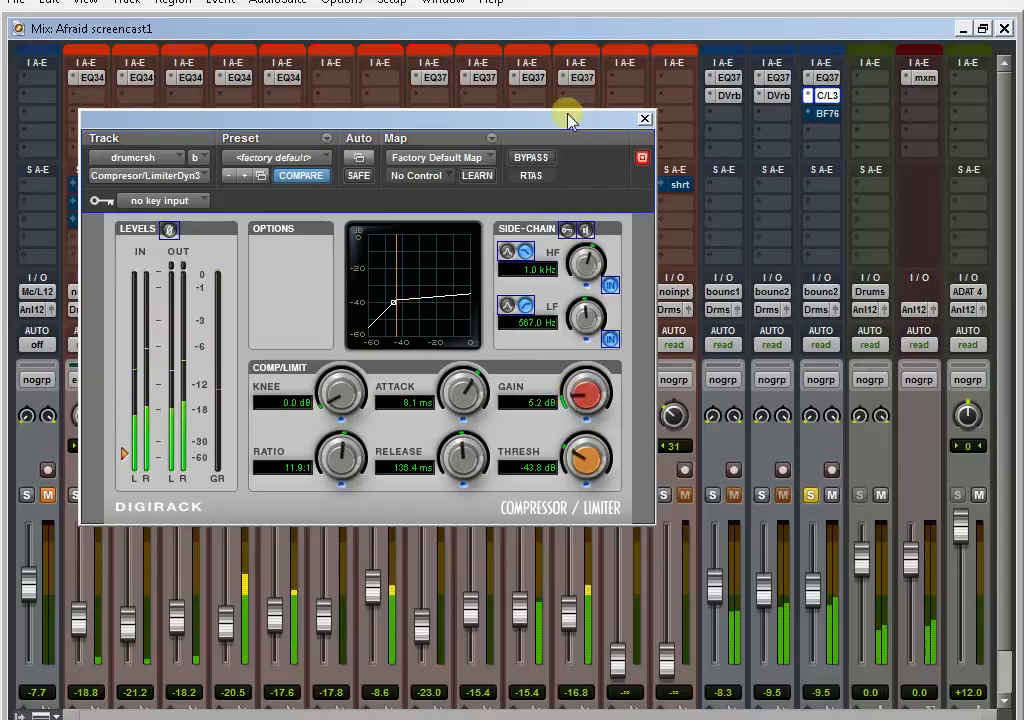
pyautogui.click(533, 158)
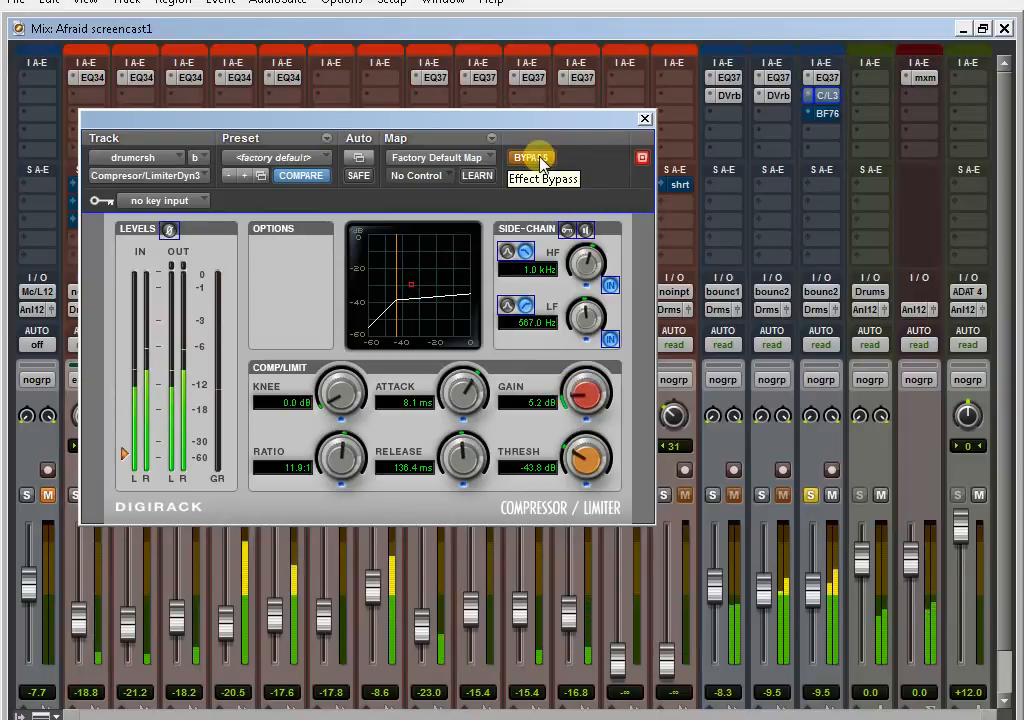
pyautogui.click(540, 160)
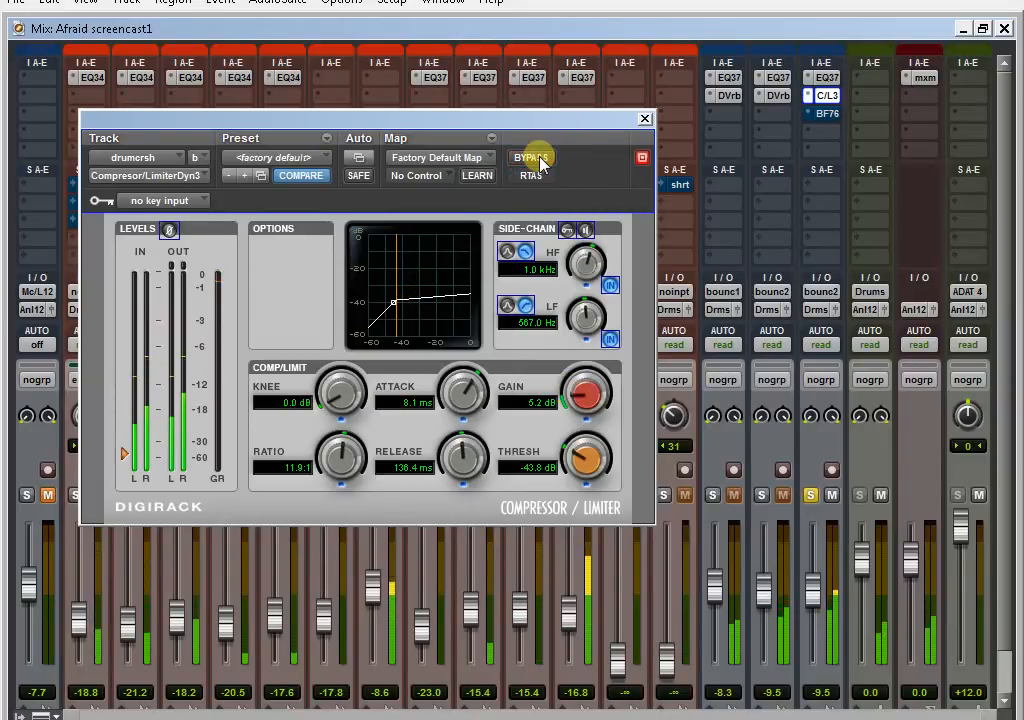
pyautogui.click(645, 118)
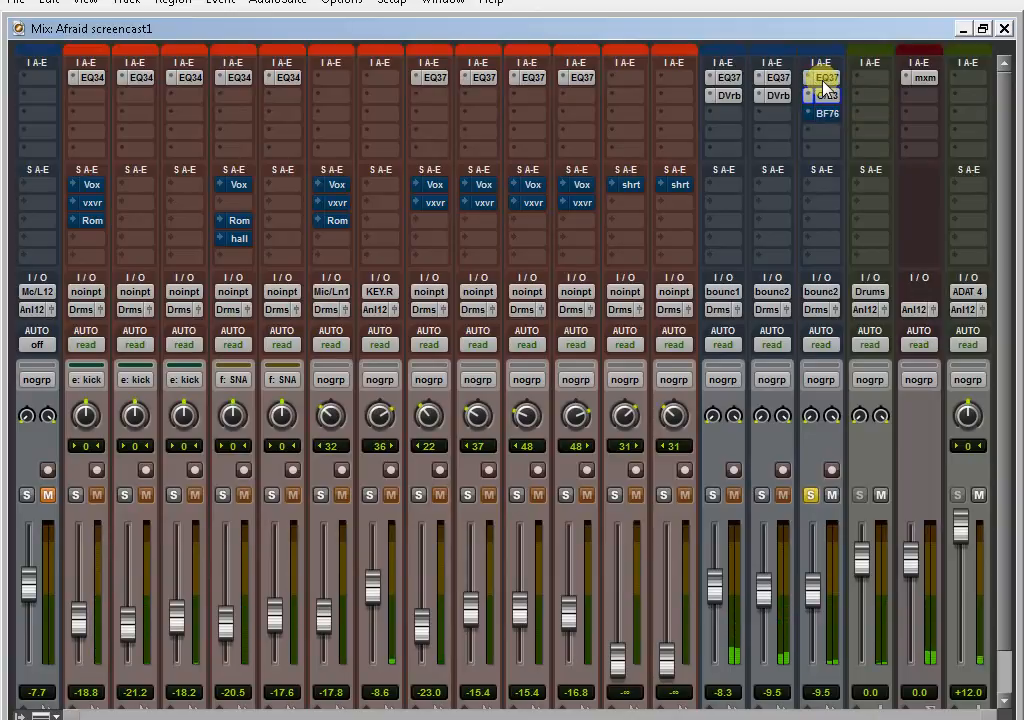
# - Compare the compressed drumcrsh sound with its 7-band EQ bypassed and active, leaving the EQ active
pyautogui.click(777, 78)
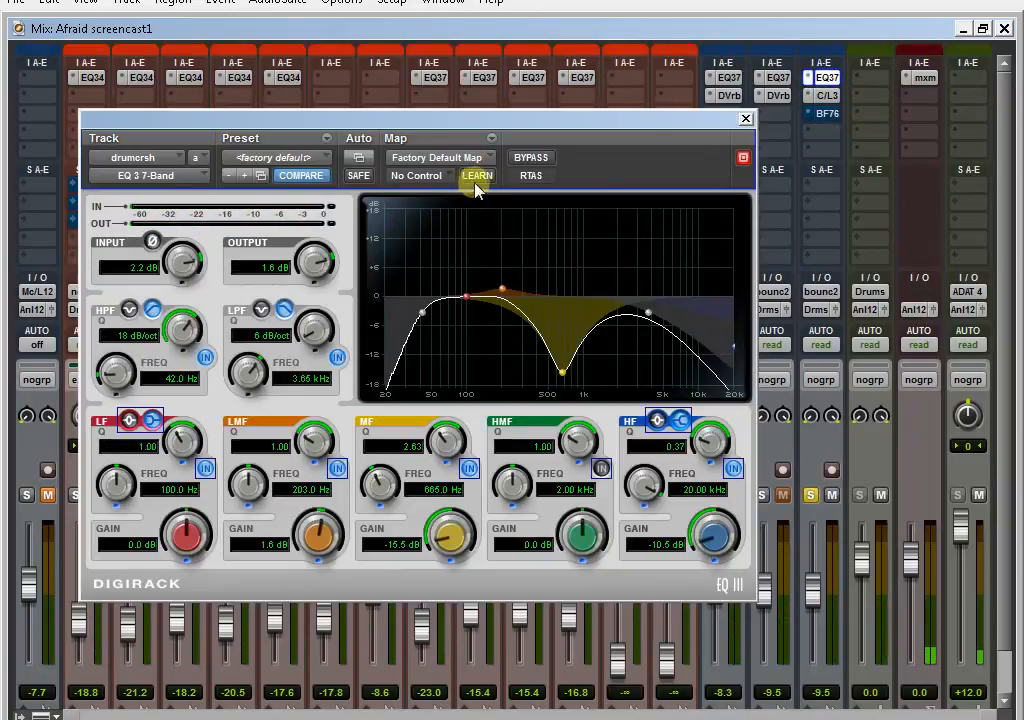
pyautogui.click(530, 160)
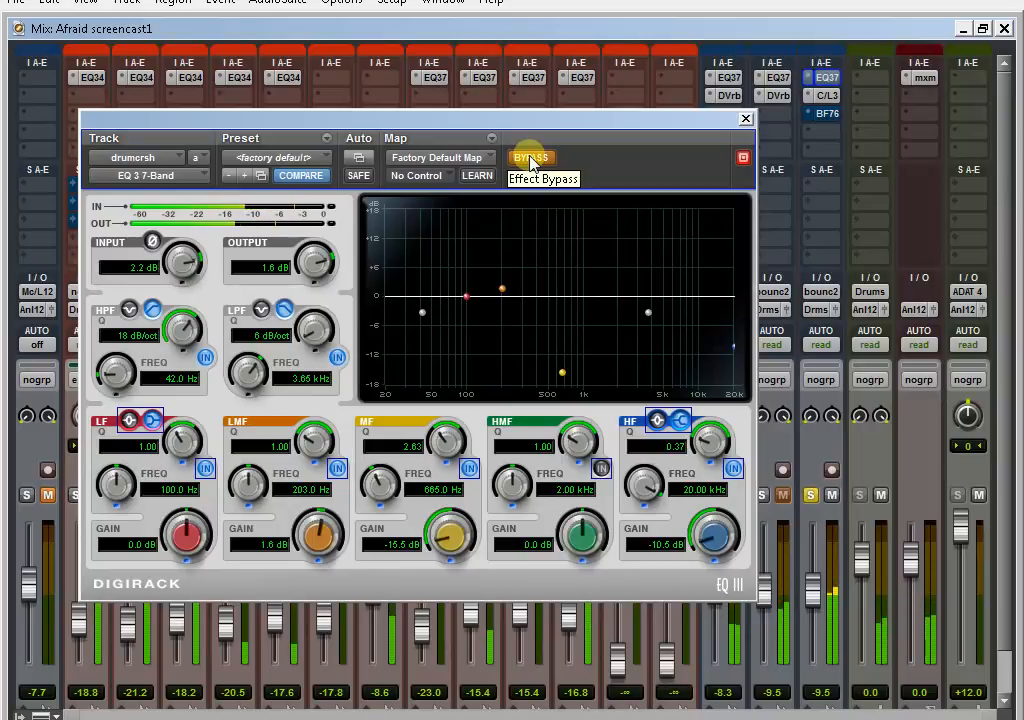
pyautogui.click(530, 160)
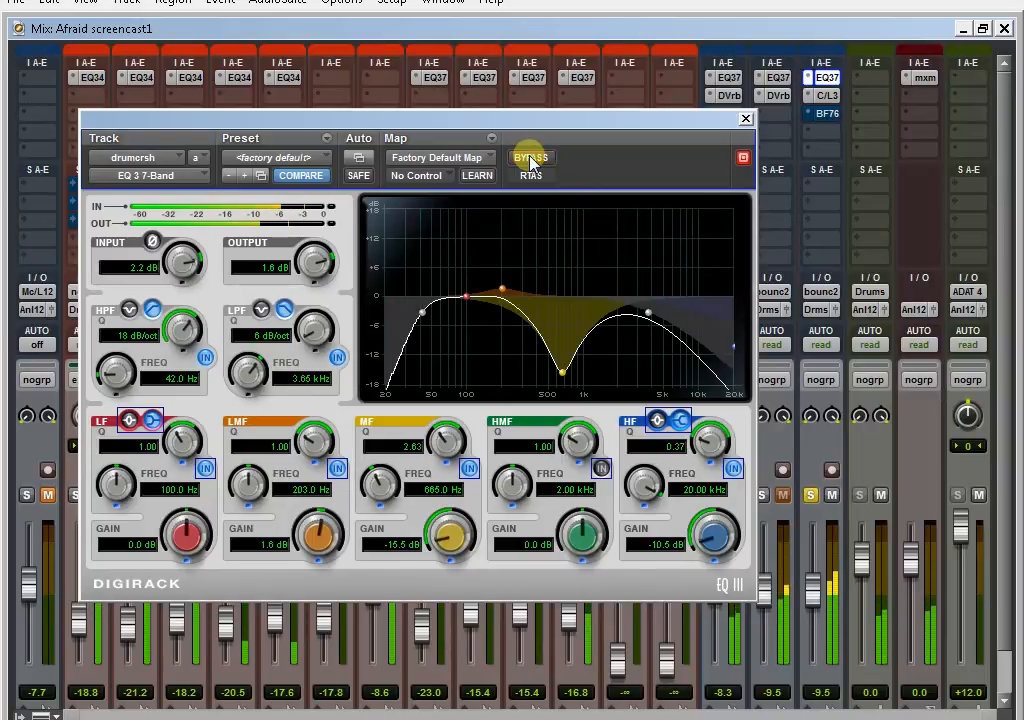
pyautogui.click(744, 118)
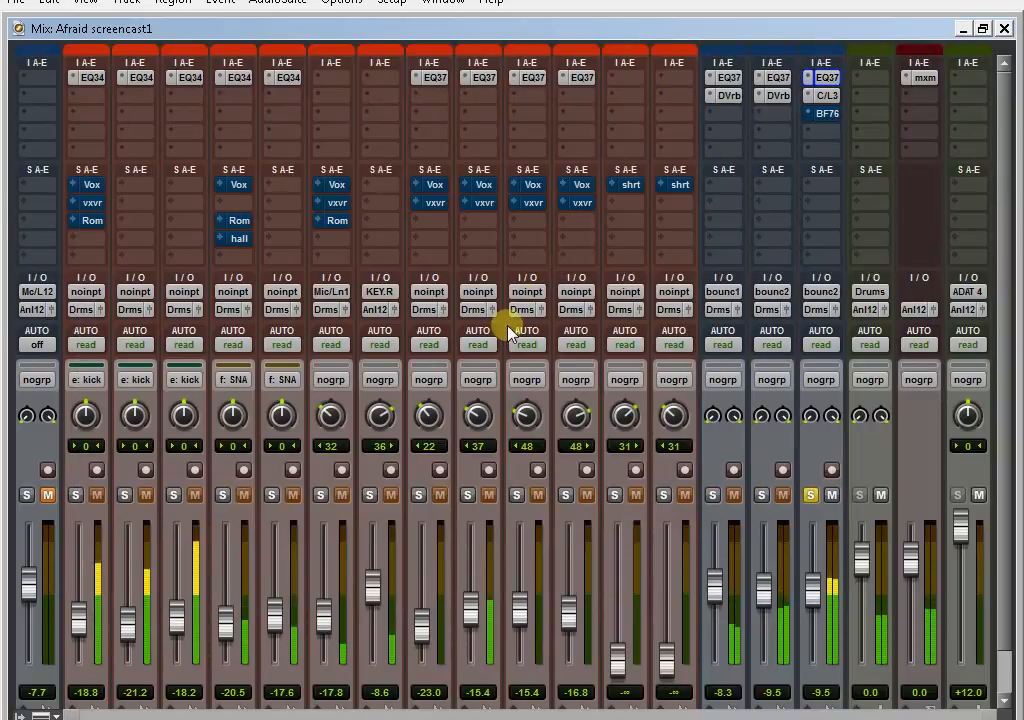
# - Solo the romnr, rmspr and drmcr tracks together and pull the rmspr and drmcr faders fully down
pyautogui.click(808, 500)
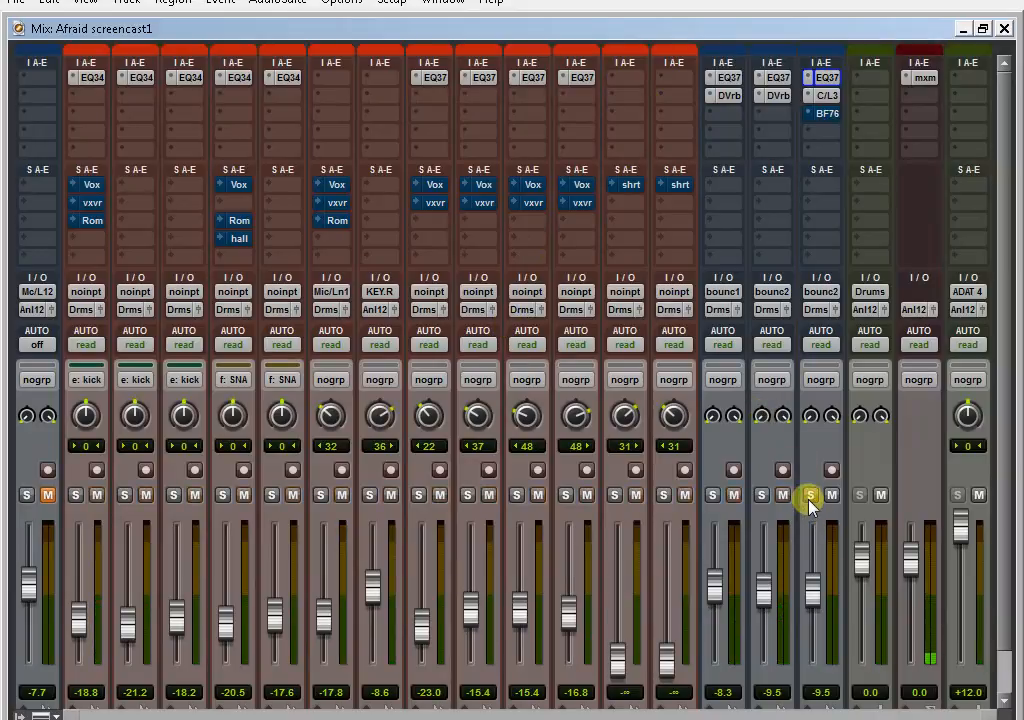
pyautogui.click(710, 497)
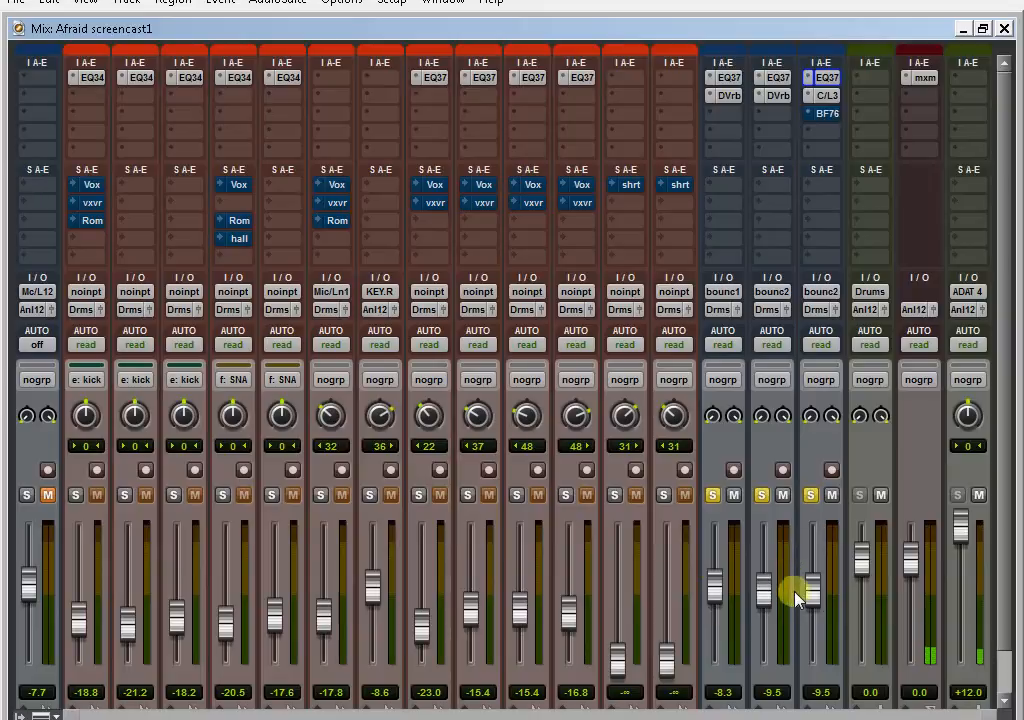
pyautogui.scroll(-3, 798, 596)
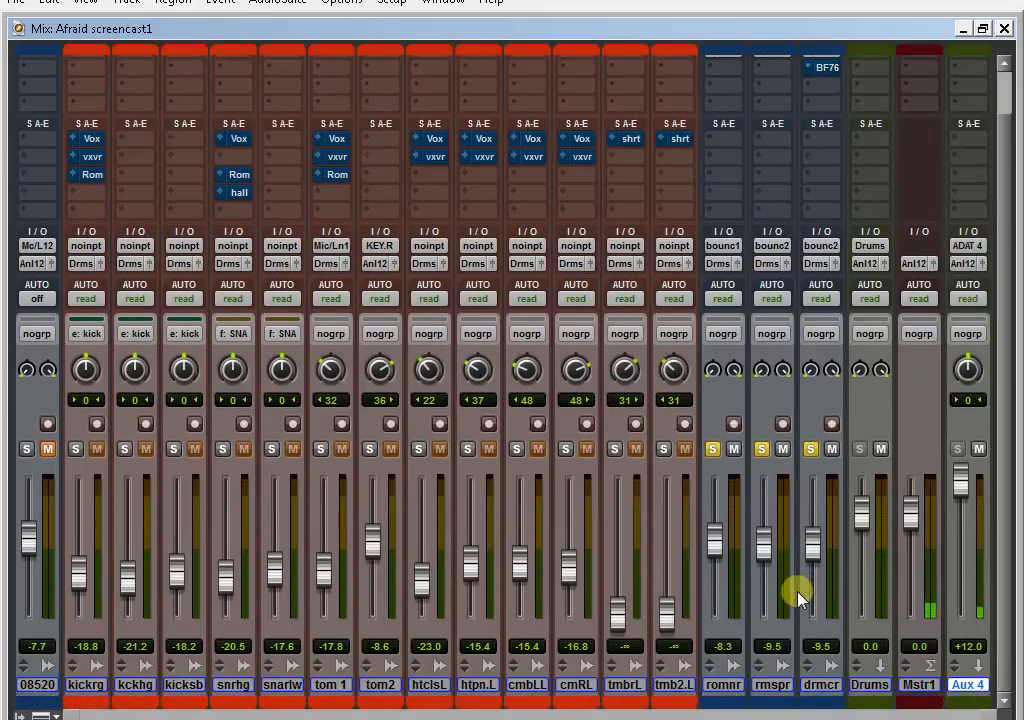
pyautogui.moveTo(770, 549); pyautogui.dragTo(777, 621)
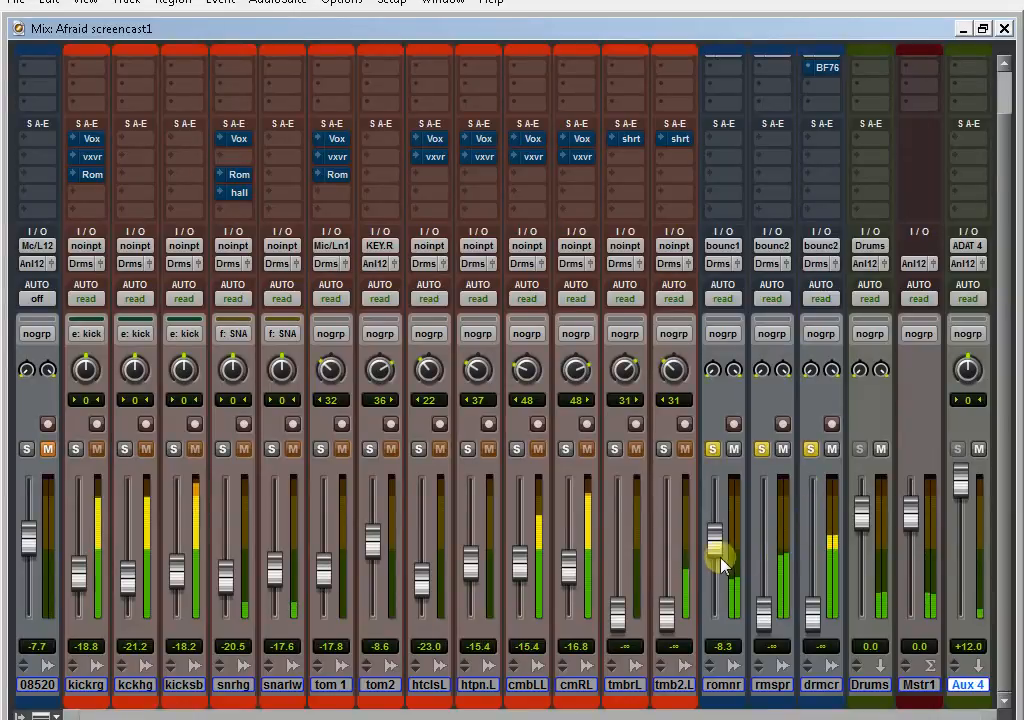
# - Set the track faders to -7.4 dB on romnr, -9.5 dB on rmspr and -10.4 dB on drmcr
pyautogui.moveTo(713, 549); pyautogui.dragTo(714, 544)
pyautogui.moveTo(764, 610); pyautogui.dragTo(761, 542)
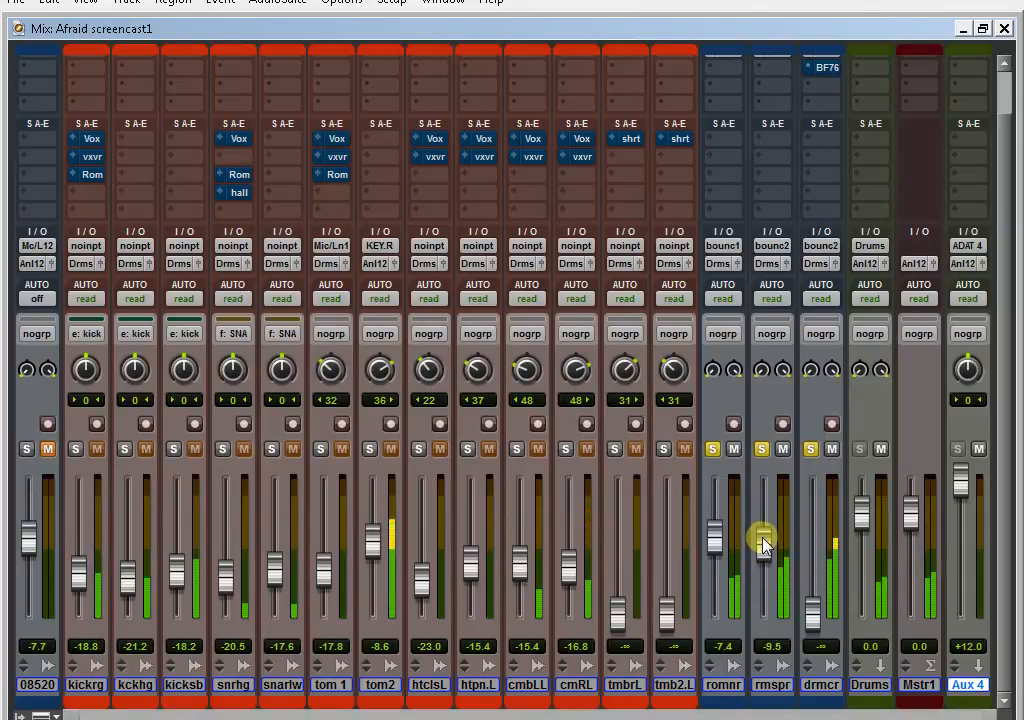
pyautogui.moveTo(816, 620); pyautogui.dragTo(812, 557)
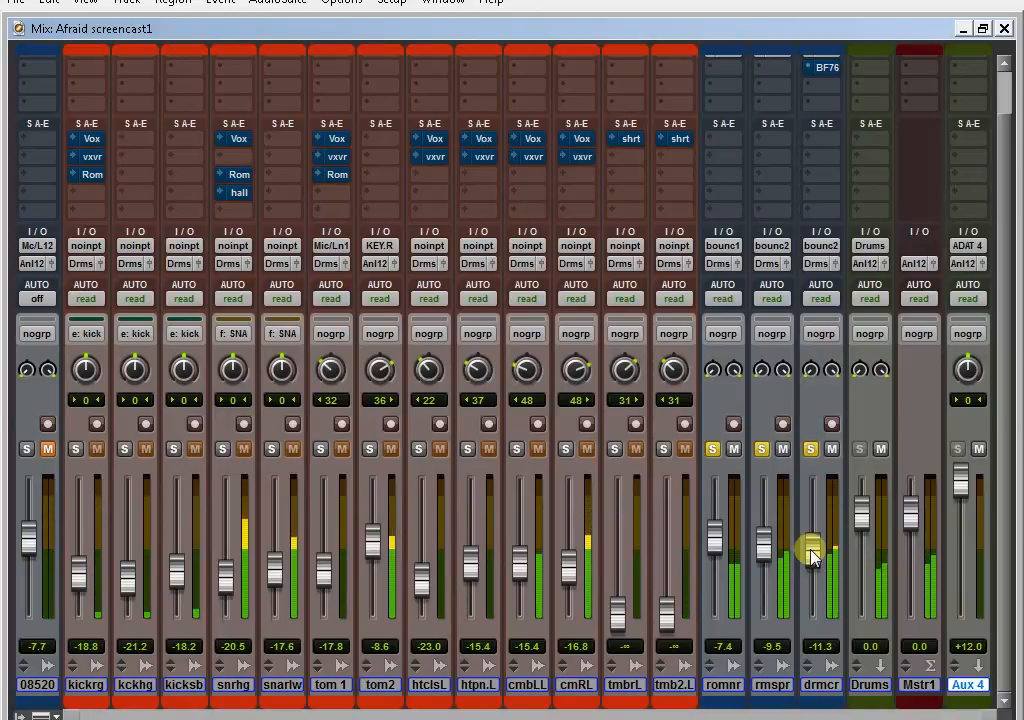
pyautogui.moveTo(812, 558); pyautogui.dragTo(812, 561)
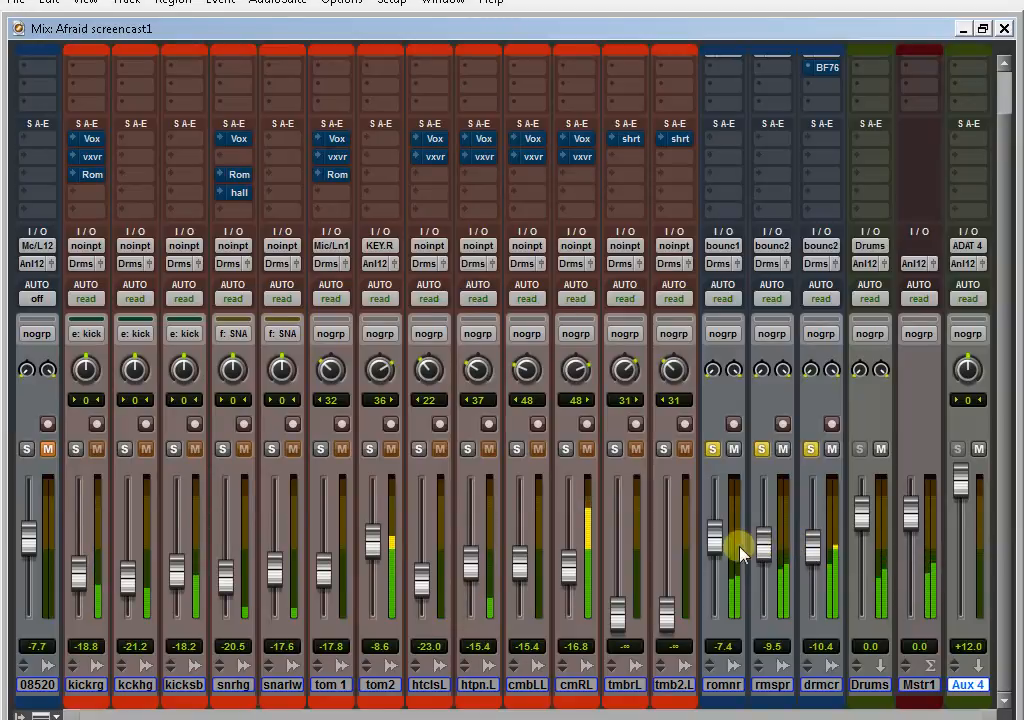
# - Pull rmspr fully down, raise romnr to -6.8 dB, and bring rmspr back to -9.2 dB
pyautogui.moveTo(761, 549); pyautogui.dragTo(759, 613)
pyautogui.moveTo(713, 548); pyautogui.dragTo(714, 544)
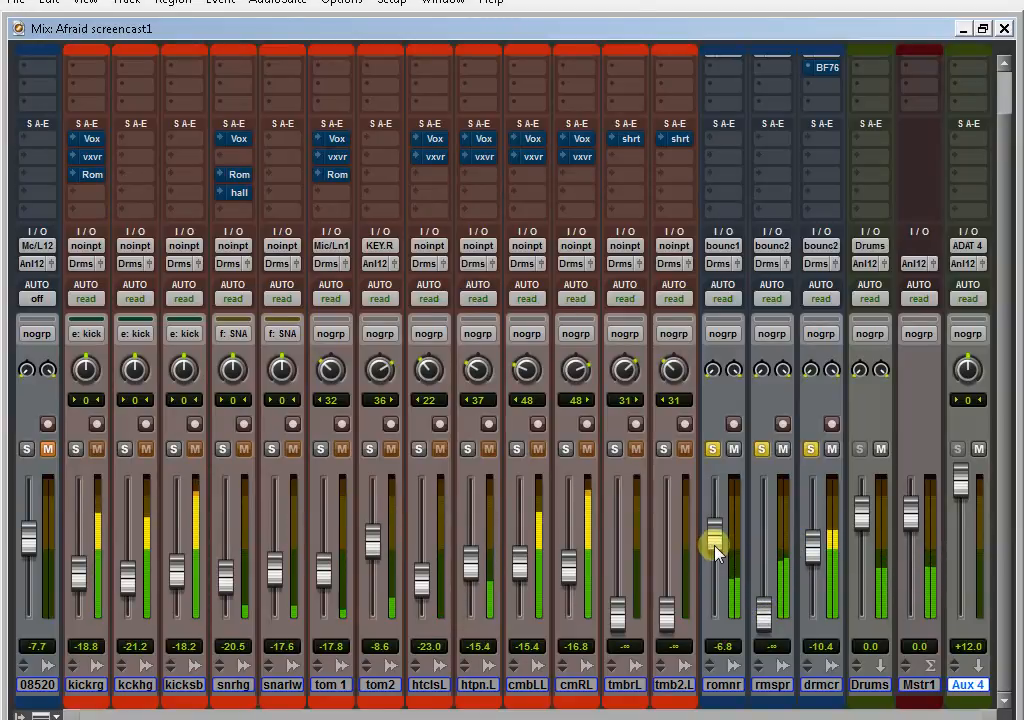
pyautogui.moveTo(761, 610); pyautogui.dragTo(765, 541)
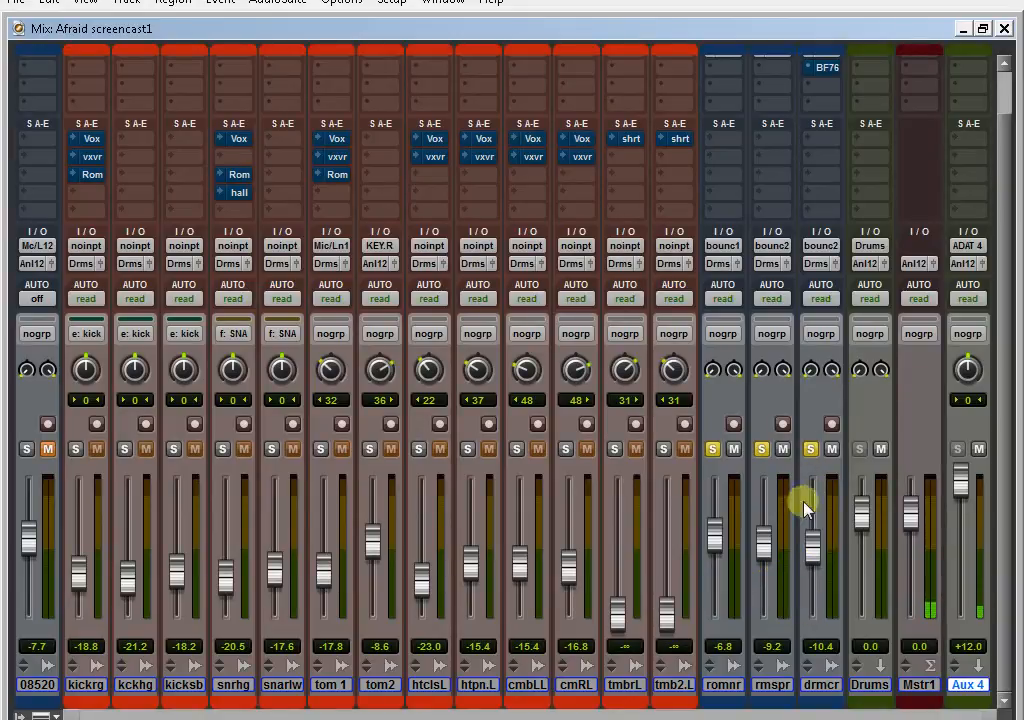
# - Unsolo the romnr, rmspr and drmcr tracks, mute all three, and unmute them one at a time in the full drum mix
pyautogui.click(713, 450)
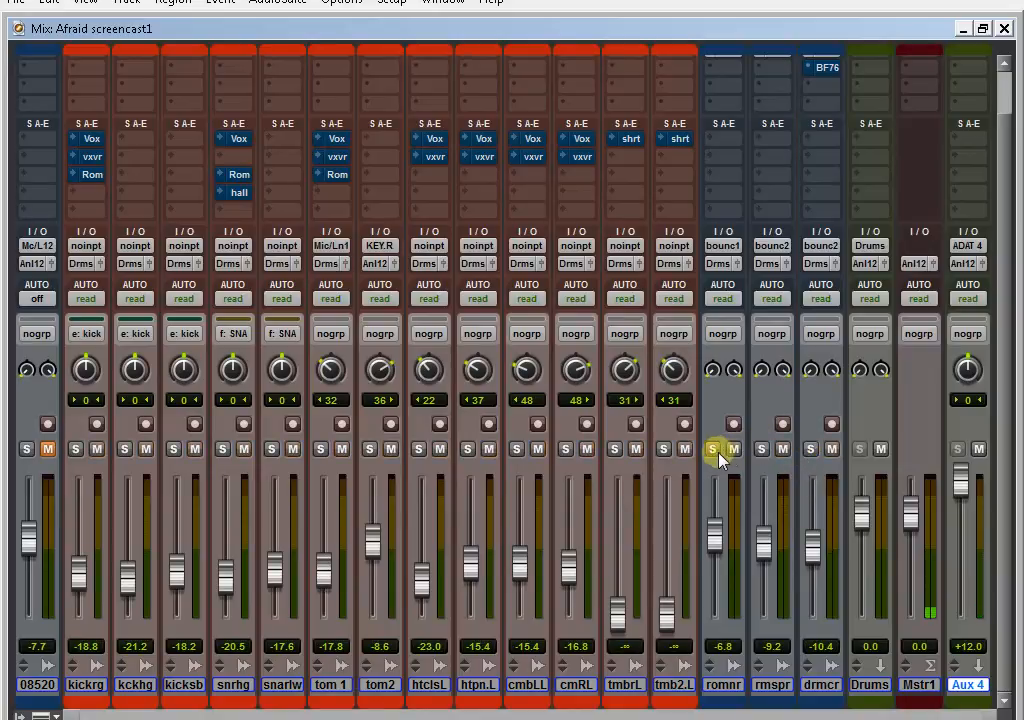
pyautogui.click(832, 450)
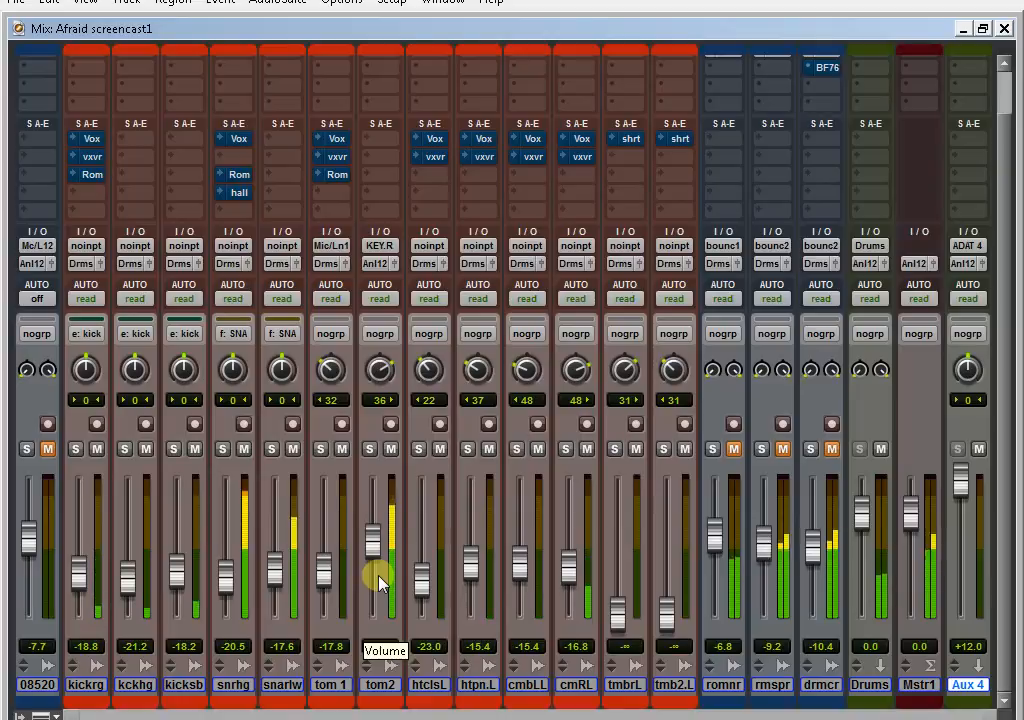
pyautogui.click(733, 449)
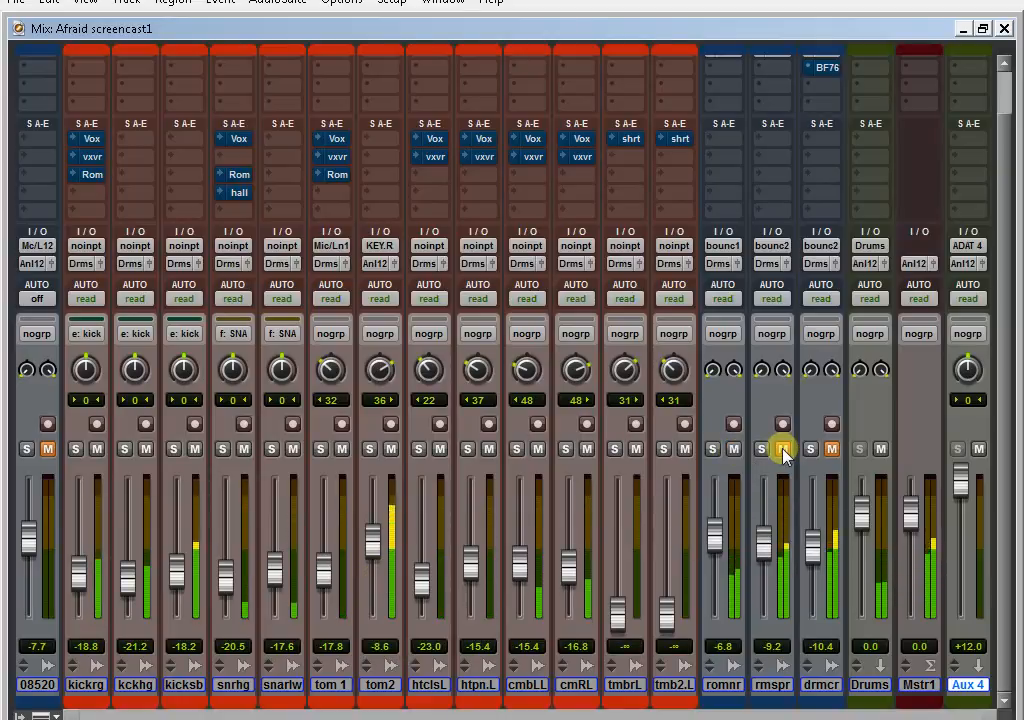
pyautogui.click(783, 450)
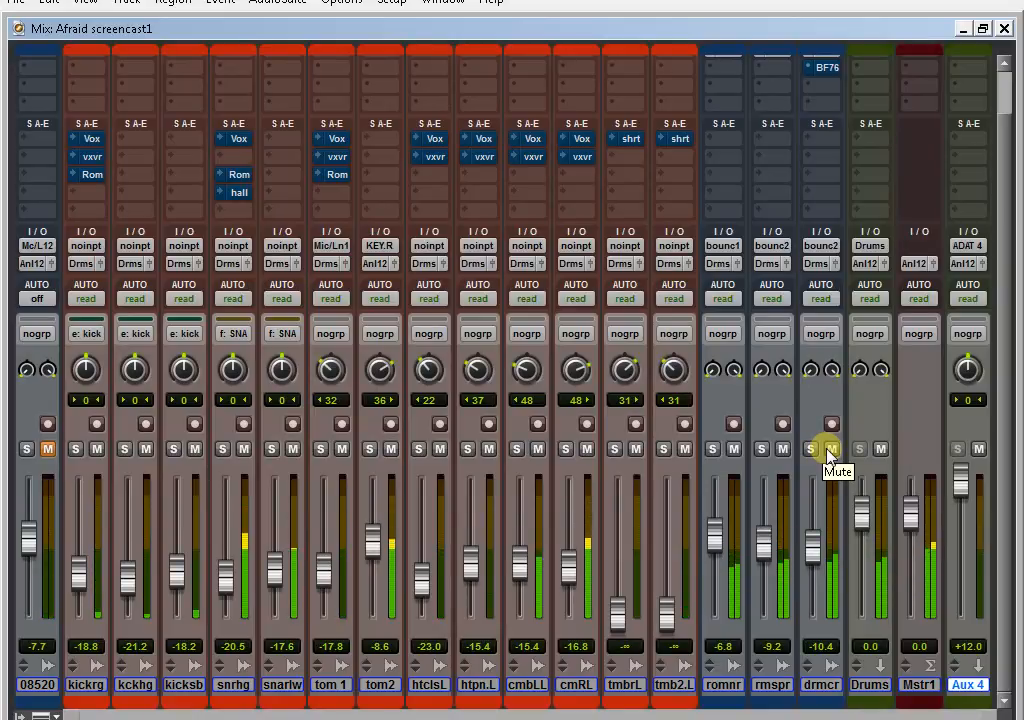
# - Audition the full drum mix with different combinations of the romnr, rmspr and drmcr tracks muted and unmuted
pyautogui.click(830, 450)
pyautogui.click(782, 450)
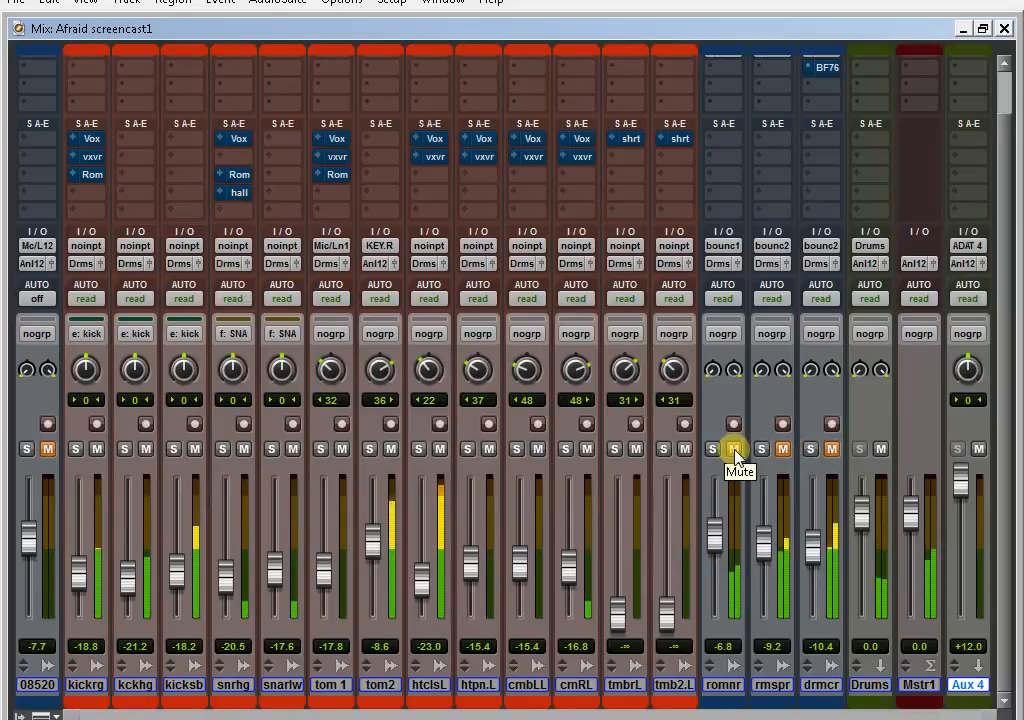
pyautogui.click(735, 452)
pyautogui.click(735, 452)
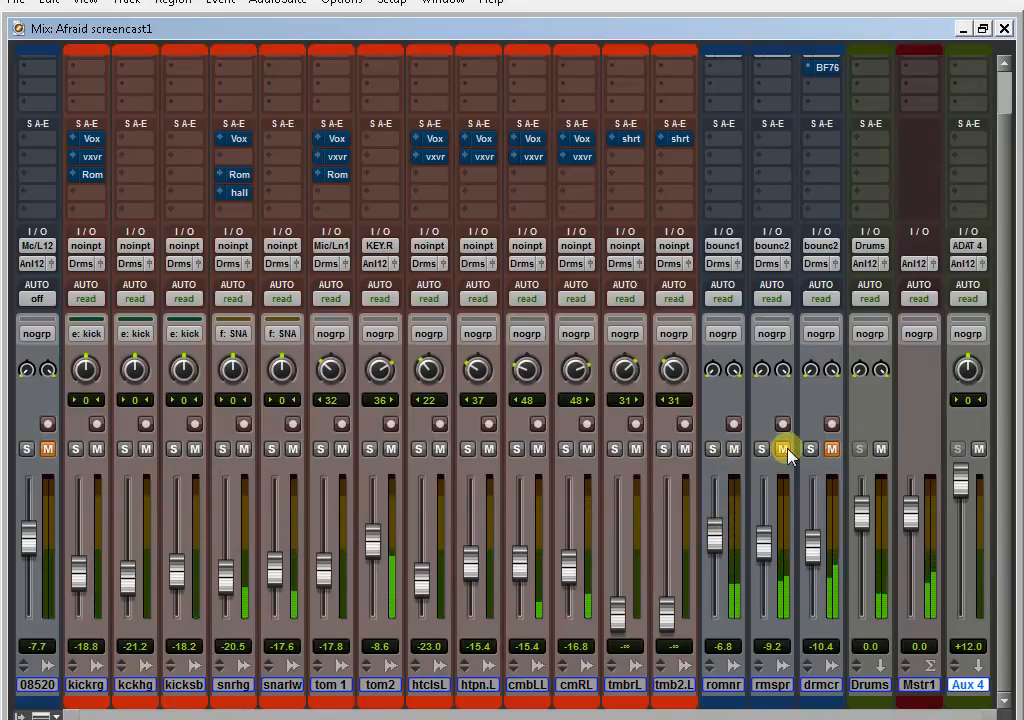
pyautogui.click(733, 452)
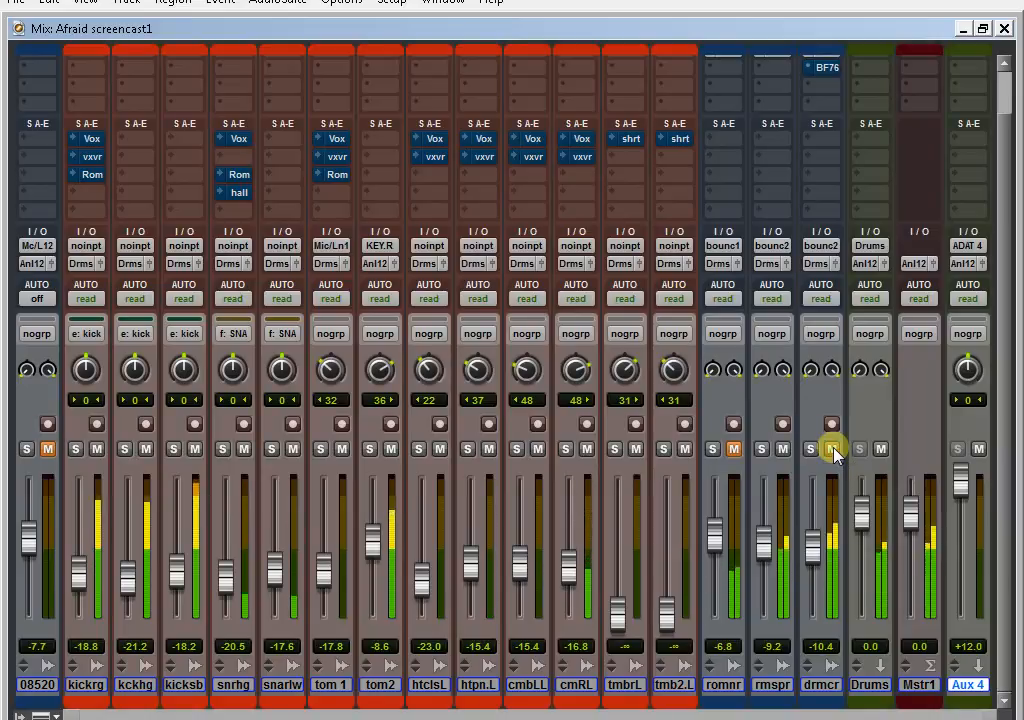
pyautogui.click(783, 449)
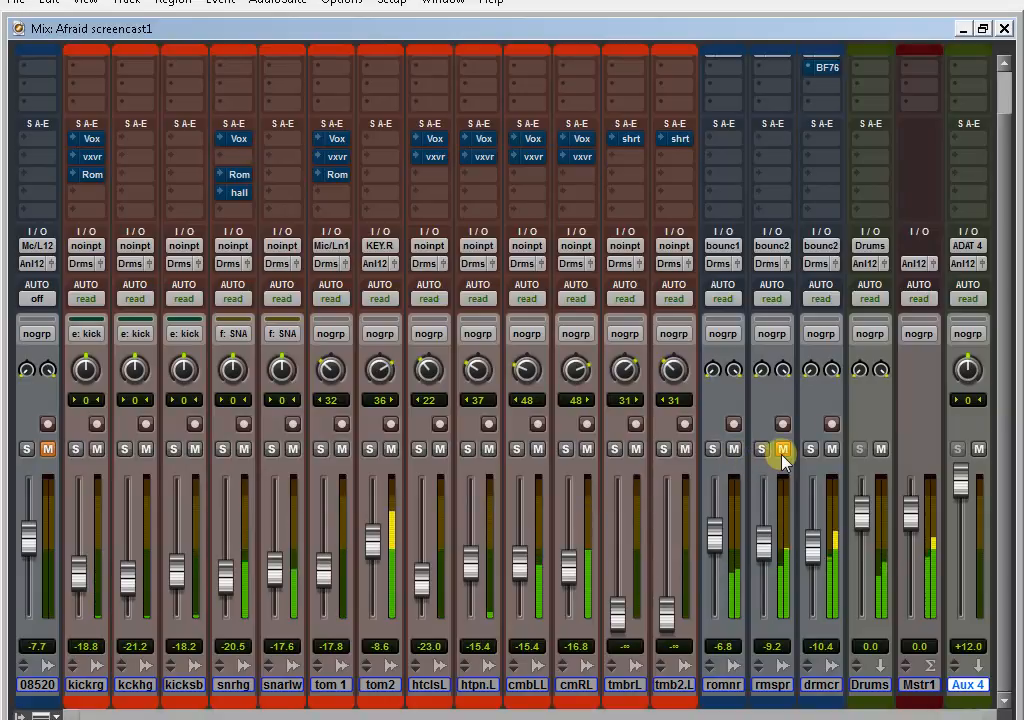